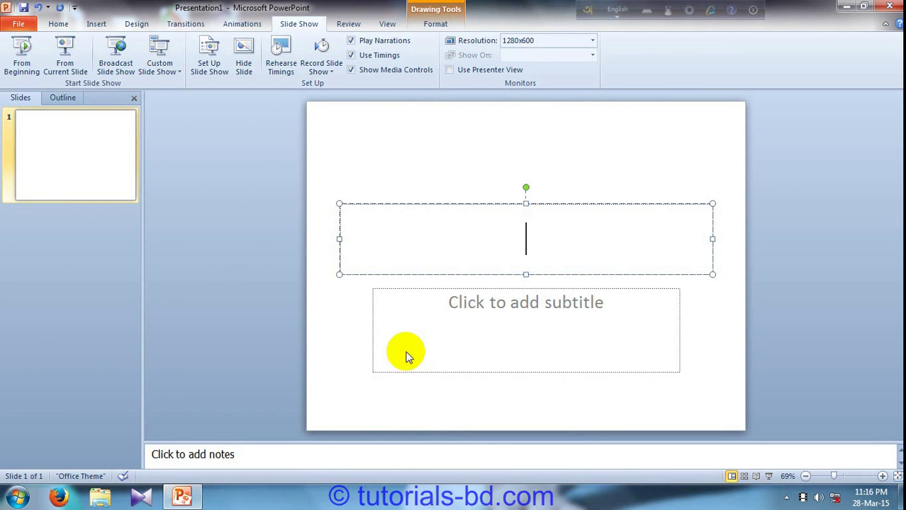
Step: Add slides 2, 3 and 4 as Title and Content slides from the Slides pane shortcut menu
right_click(45, 195)
right_click(9, 246)
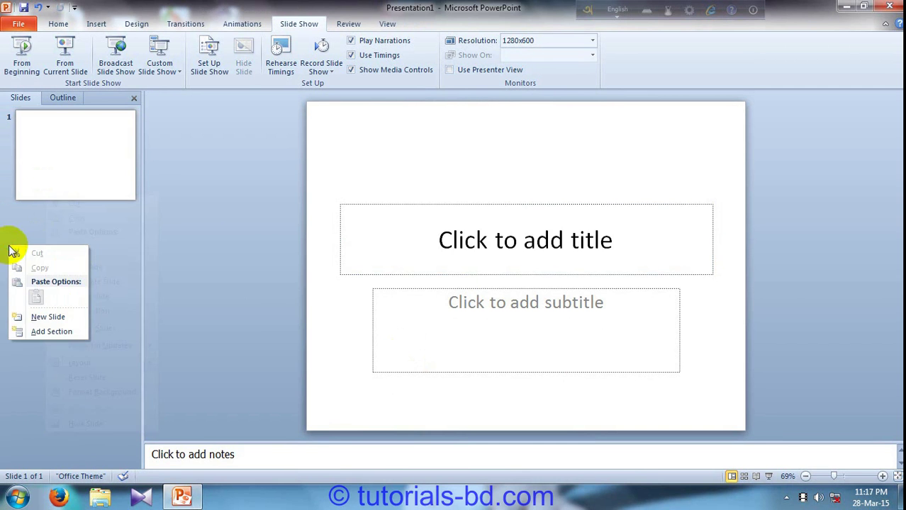
left_click(23, 321)
right_click(51, 352)
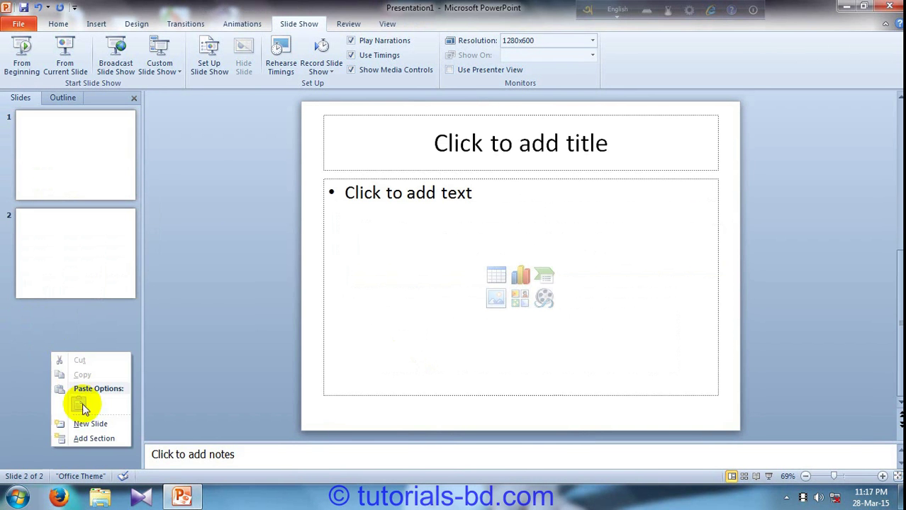
left_click(85, 423)
right_click(80, 426)
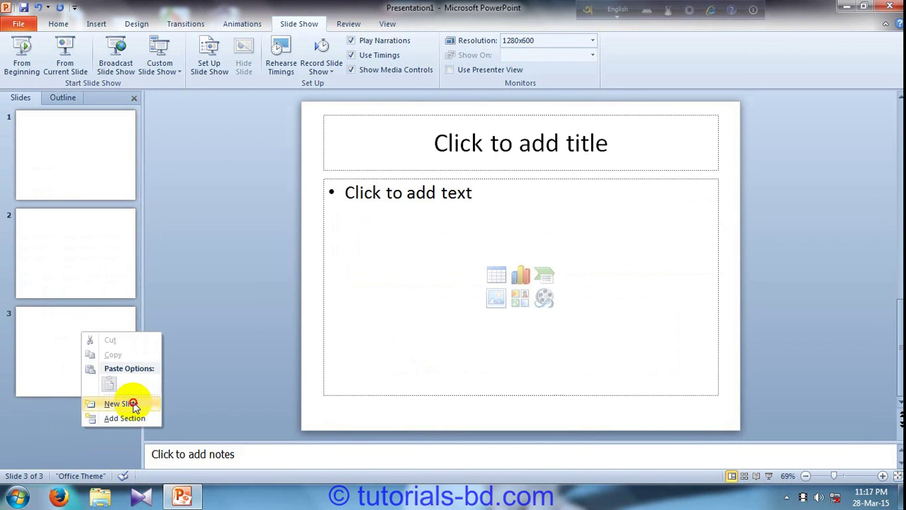
left_click(134, 408)
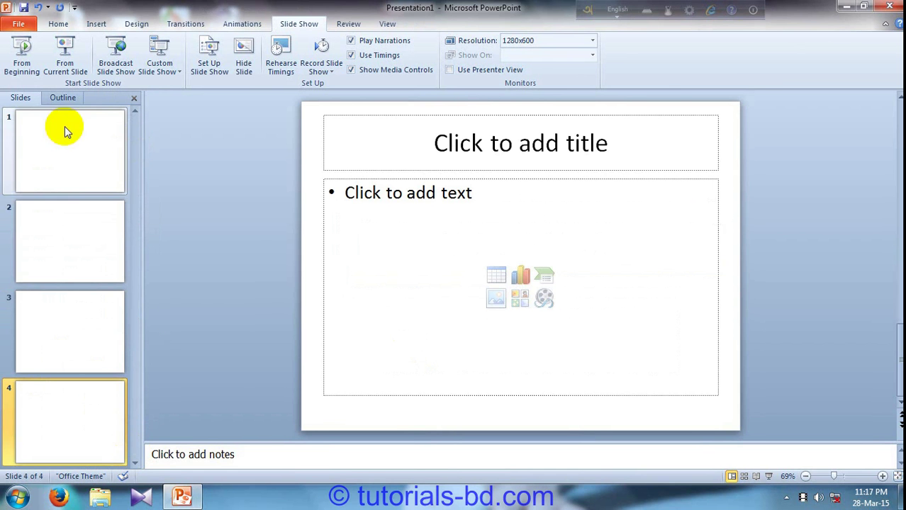
Step: Insert Hydrangeas.jpg from Libraries > Pictures > Sample Pictures into slide 2's content placeholder
left_click(77, 237)
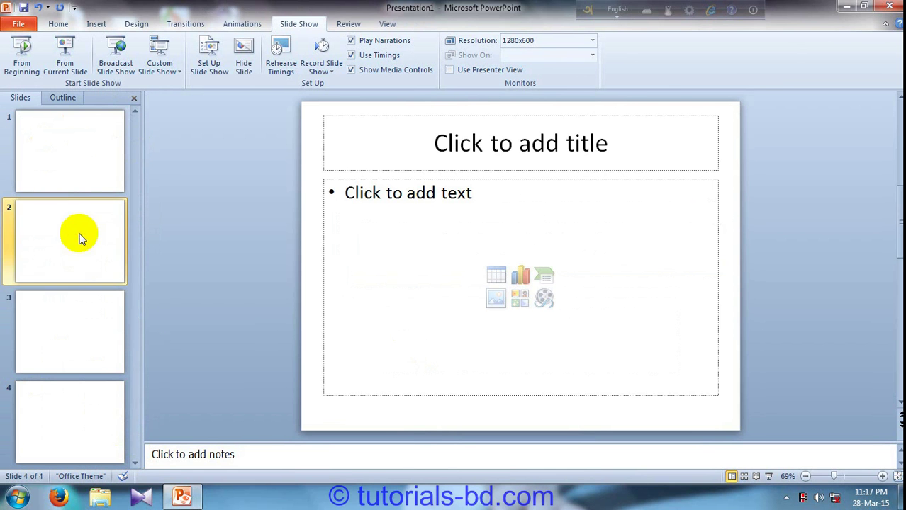
left_click(496, 298)
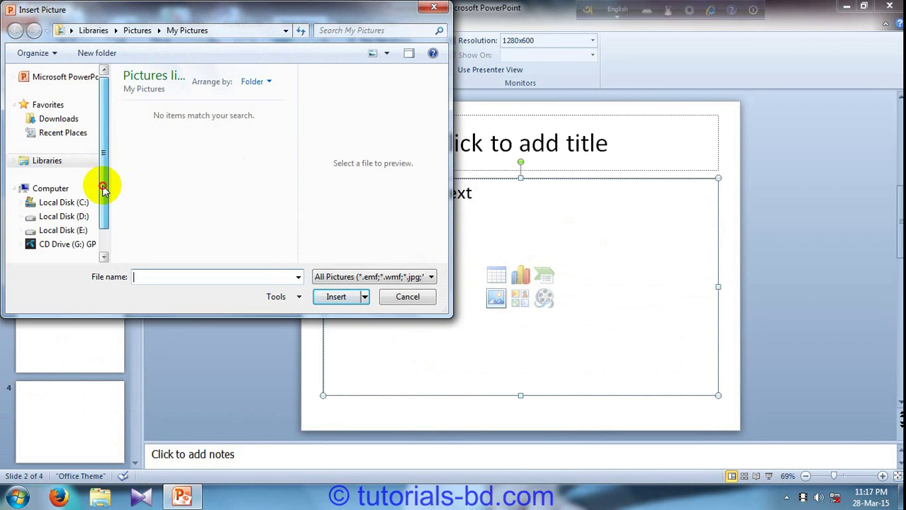
left_click(51, 106)
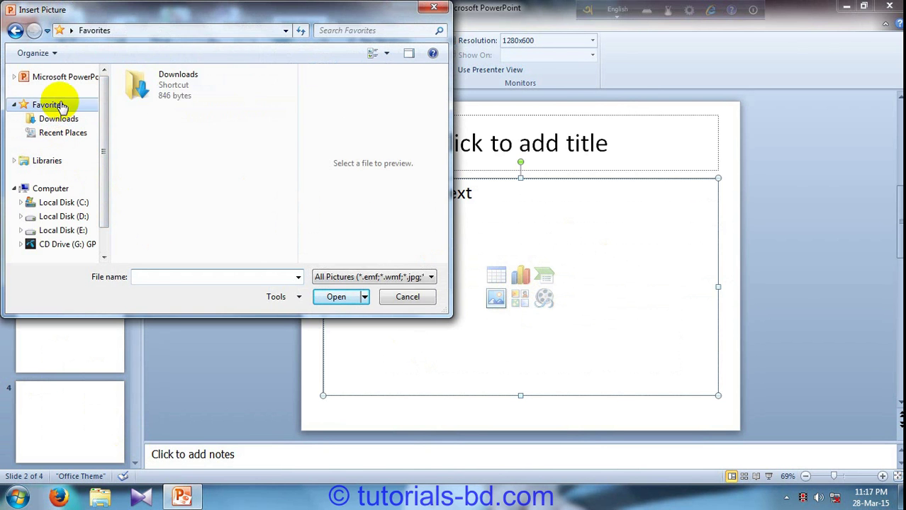
double_click(168, 103)
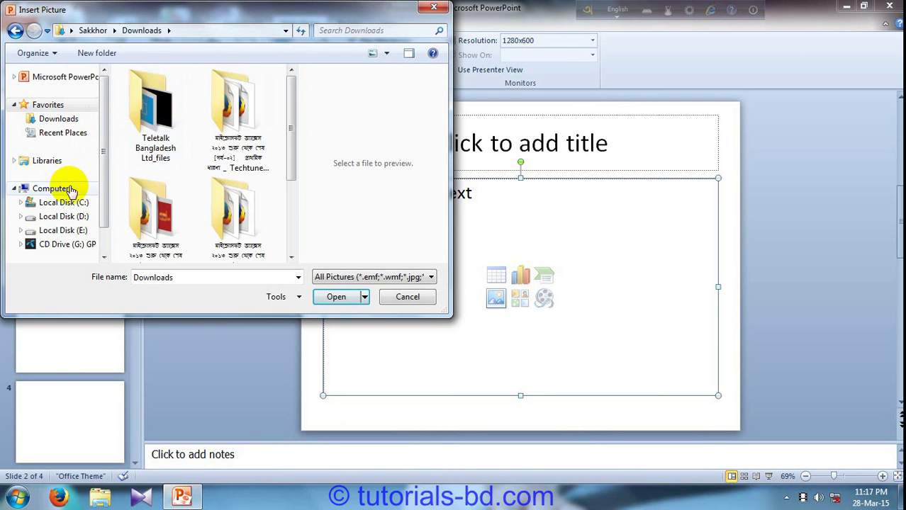
left_click(37, 162)
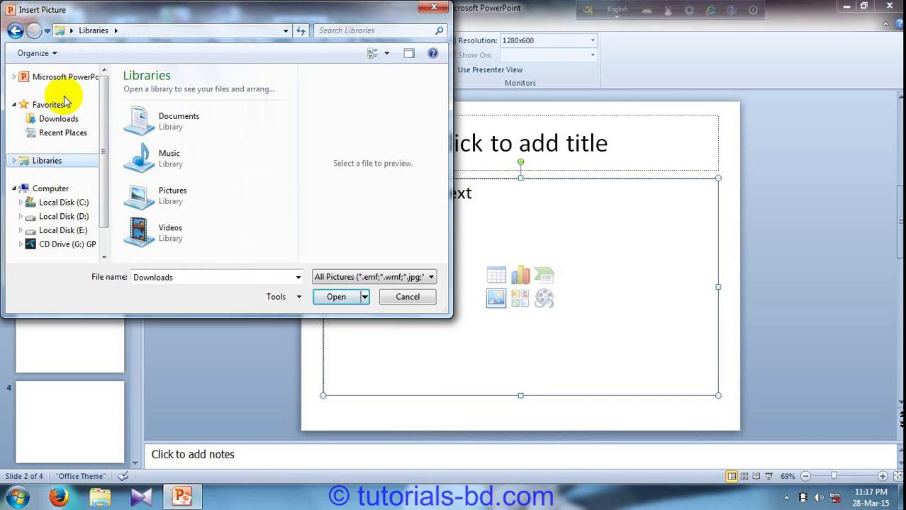
left_click(53, 84)
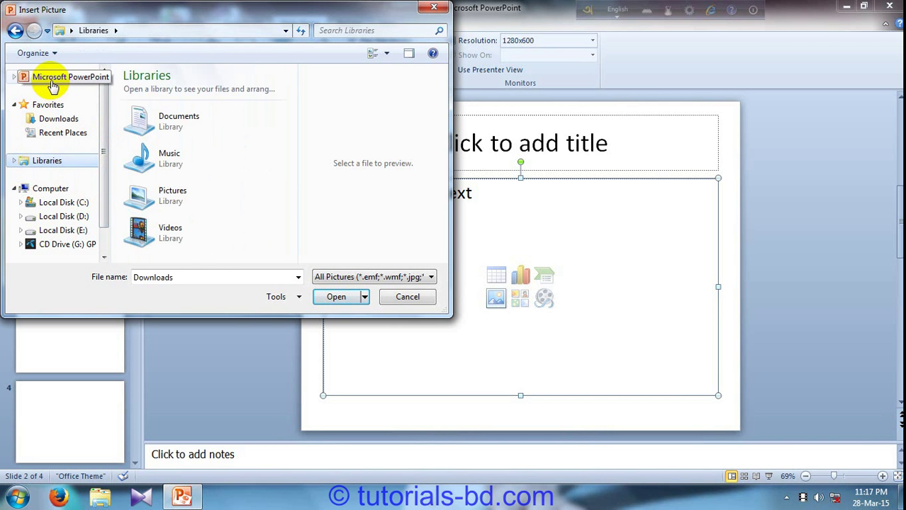
left_click(37, 164)
double_click(163, 192)
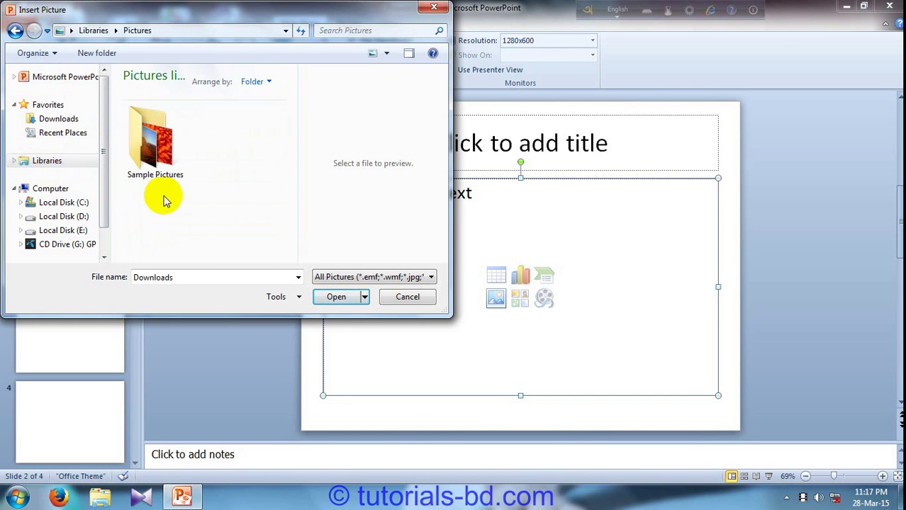
double_click(155, 173)
double_click(156, 201)
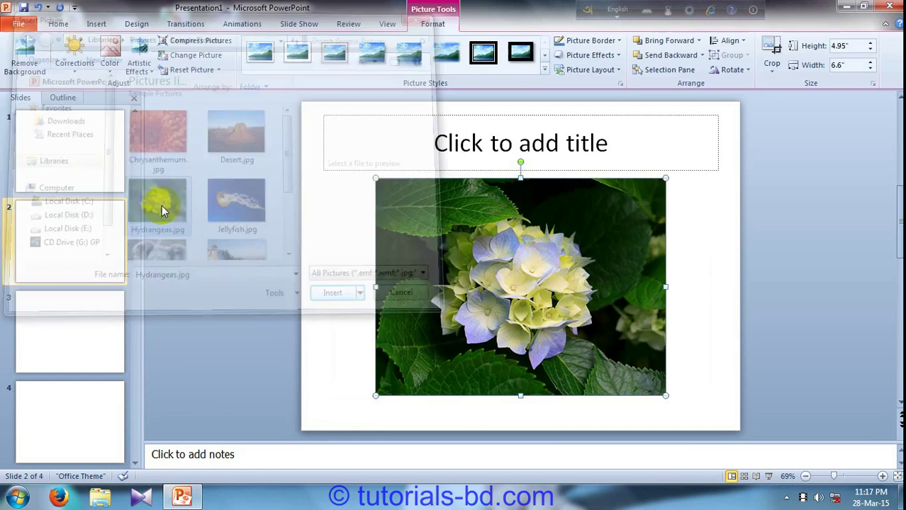
Step: Insert the Jellyfish.jpg sample picture into slide 3
left_click(71, 326)
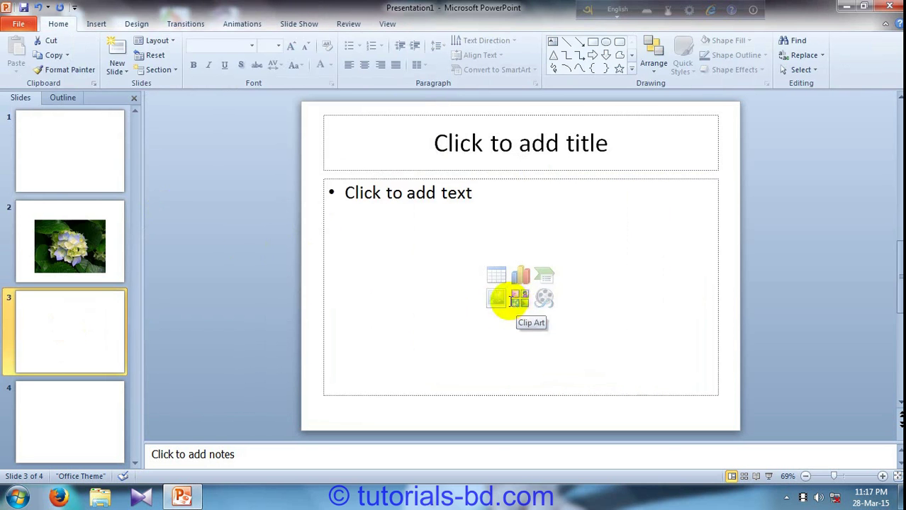
left_click(495, 300)
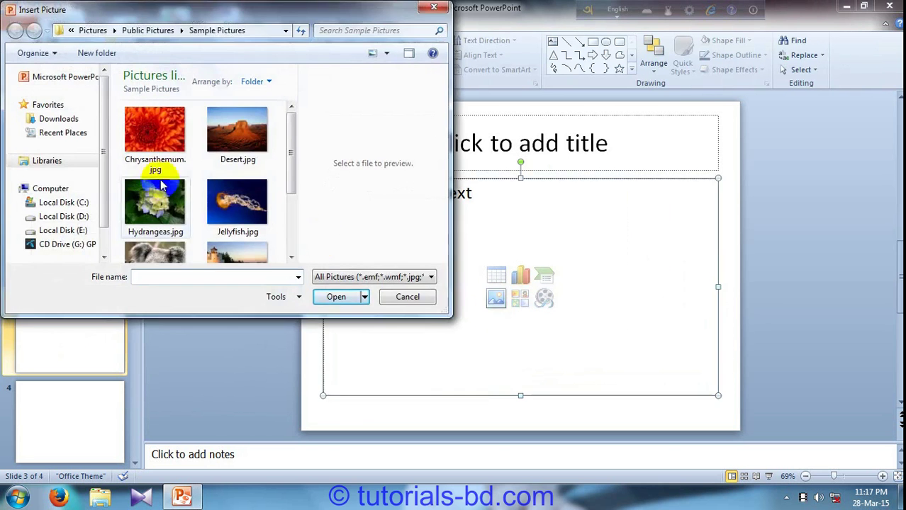
double_click(237, 213)
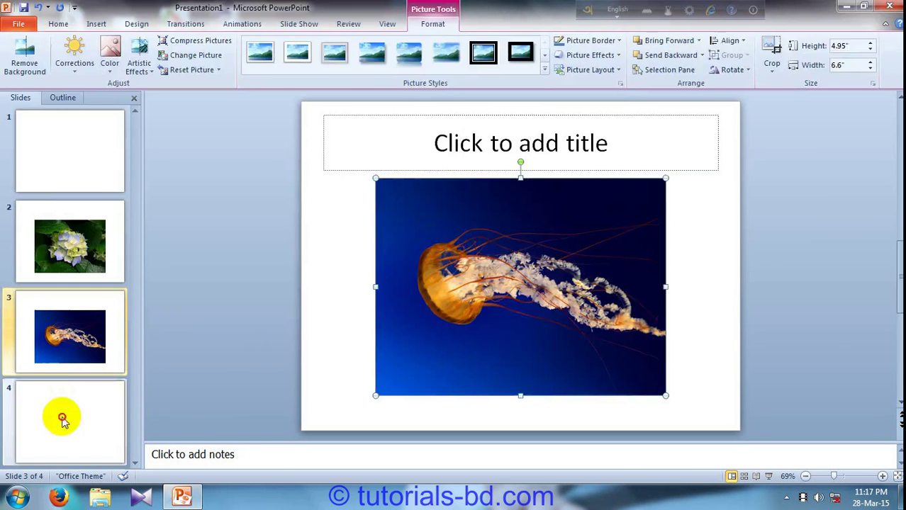
Step: Insert Desert.jpg into slide 4, then return to slide 1
left_click(61, 414)
left_click(495, 299)
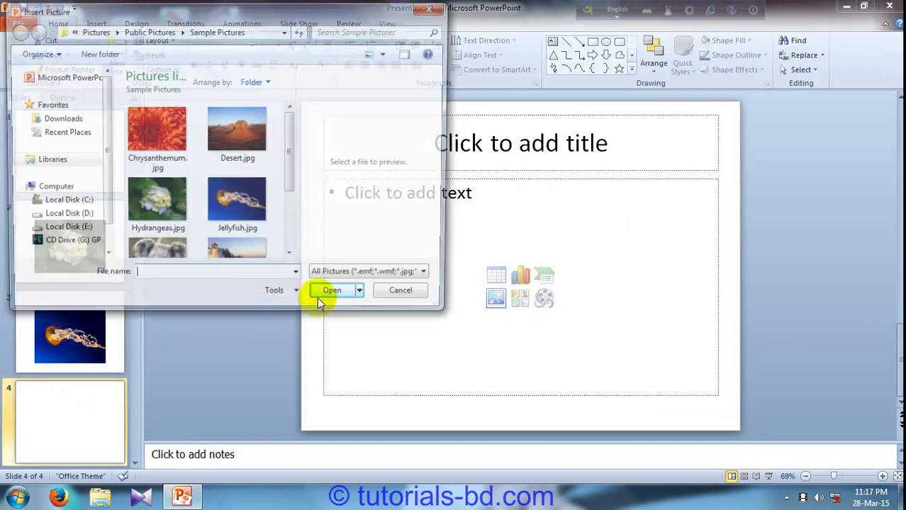
double_click(249, 144)
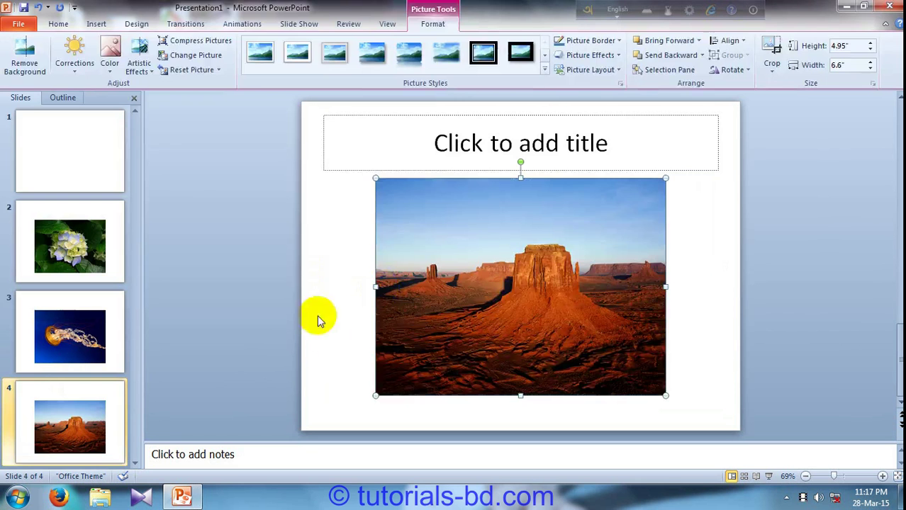
left_click(111, 145)
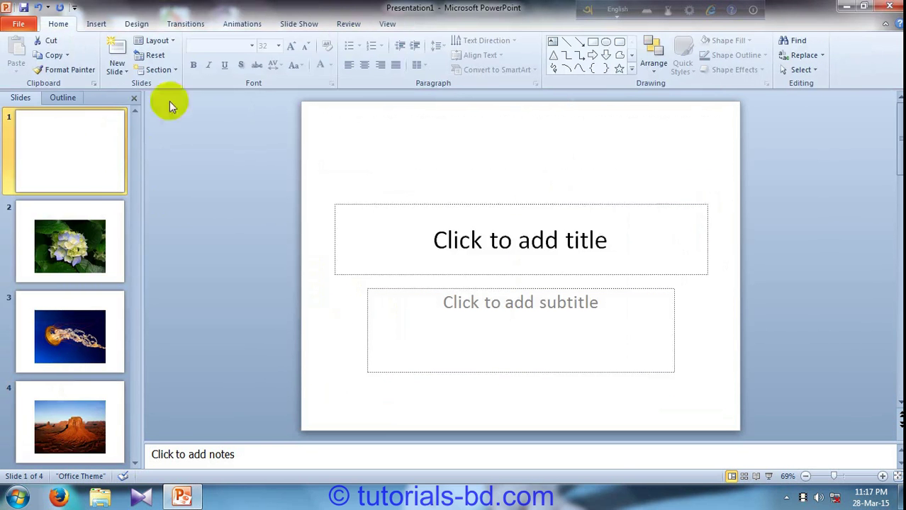
Step: Title slide 1 'Start' and fill its subtitle with a line introducing the presenter
left_click(442, 231)
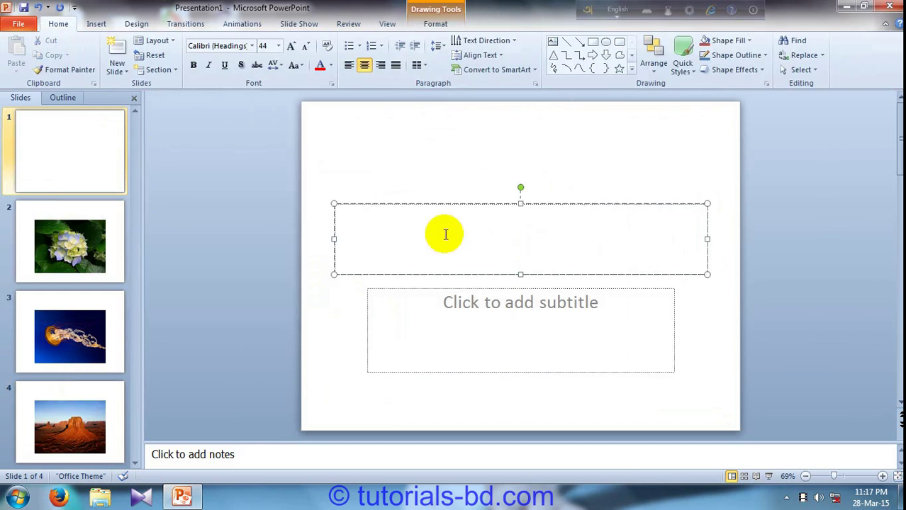
type("Sta")
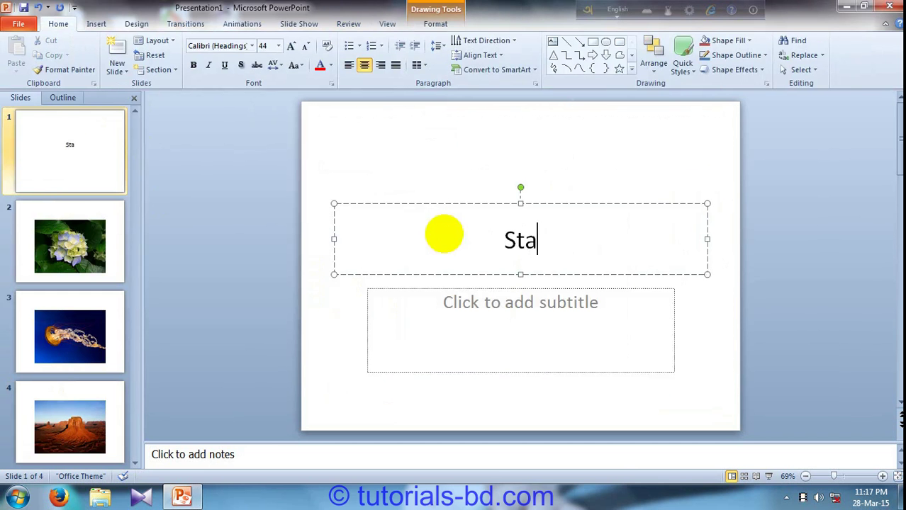
type("rt")
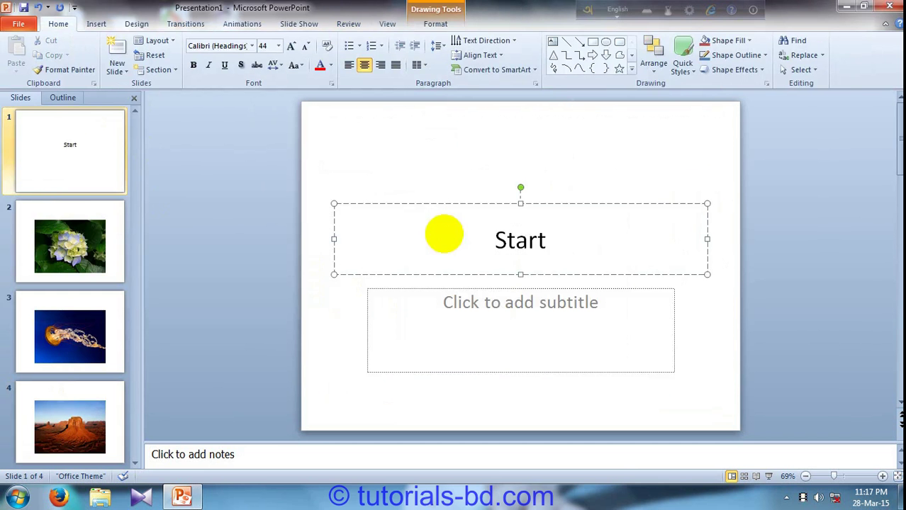
left_click(497, 335)
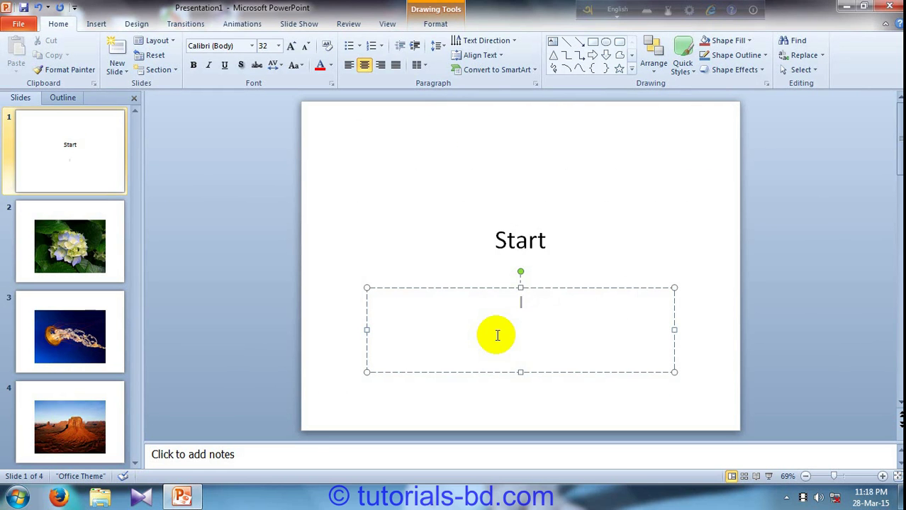
type("I am Sakk")
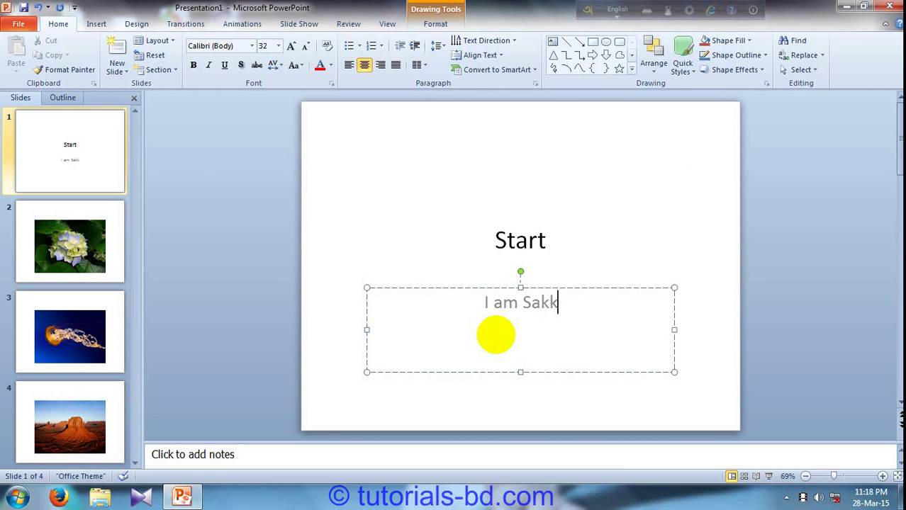
type("hor")
left_click(391, 249)
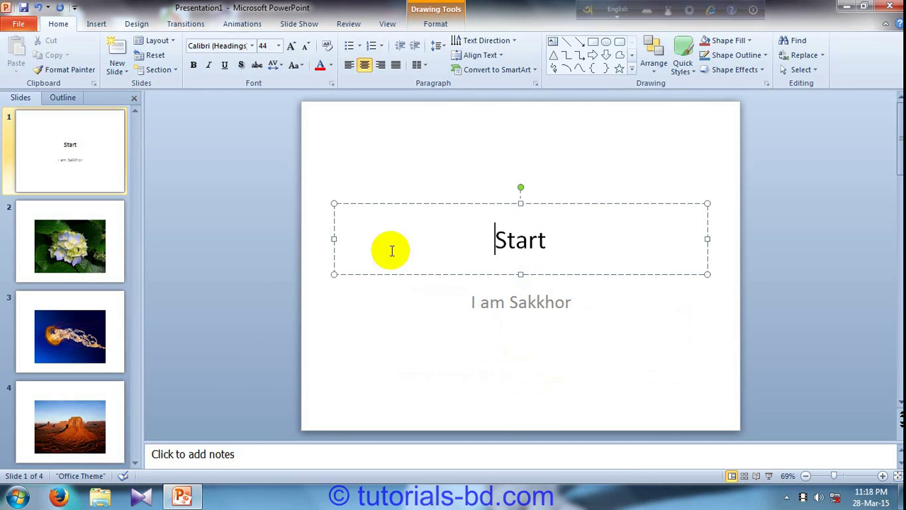
left_click(280, 24)
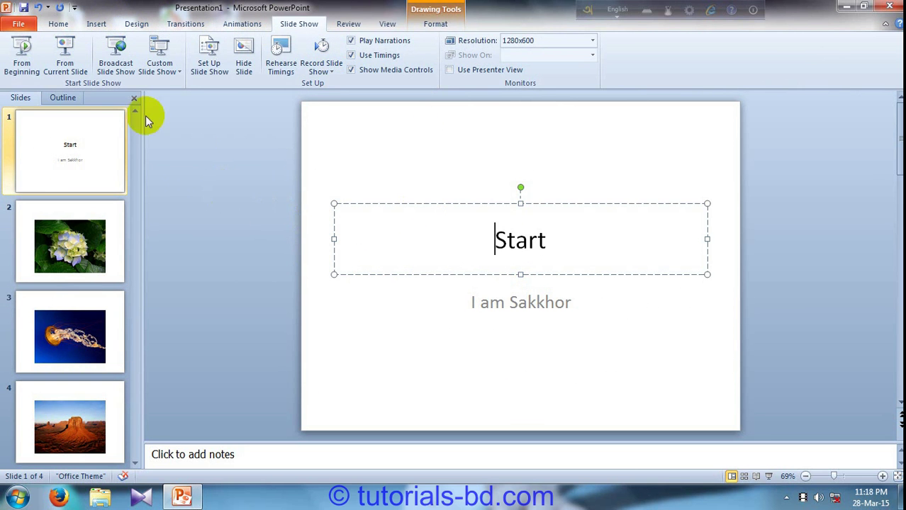
Step: Browse the Home, Insert, Design, Transitions and Animations ribbon tabs, ending on Slide Show
left_click(55, 26)
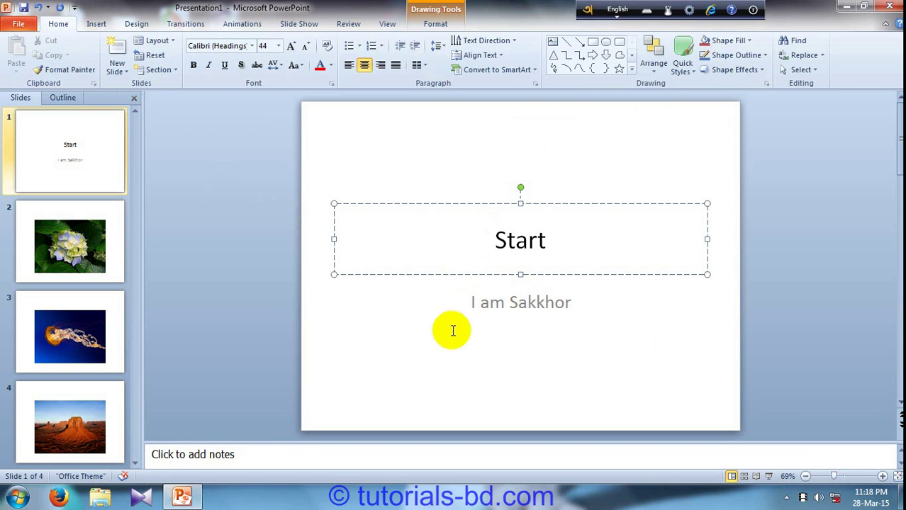
left_click(98, 21)
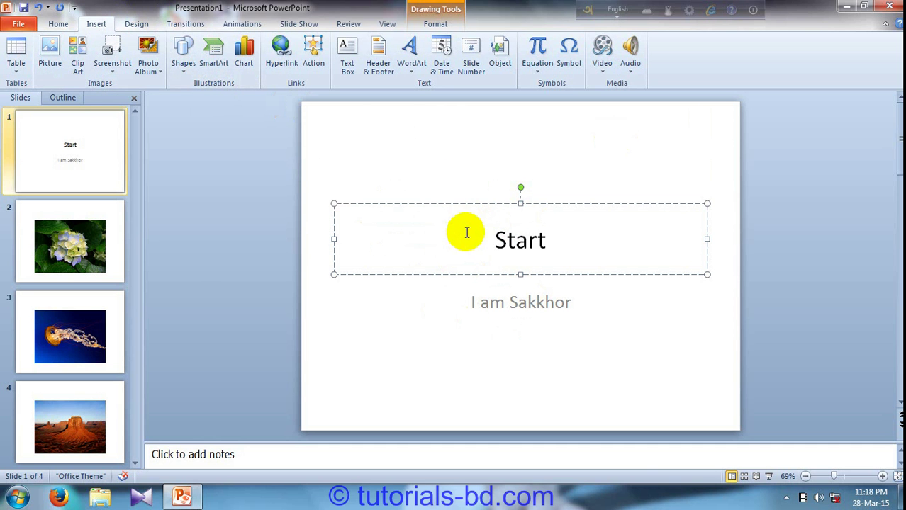
left_click(133, 25)
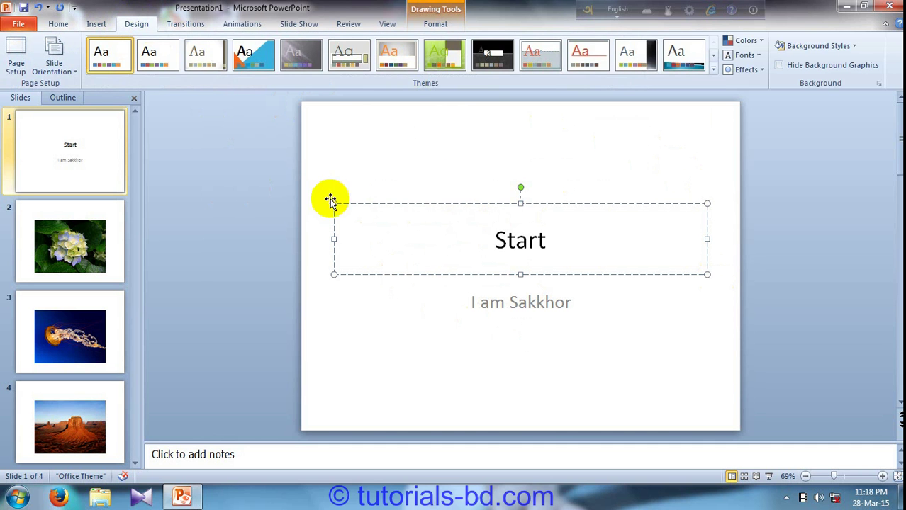
left_click(185, 29)
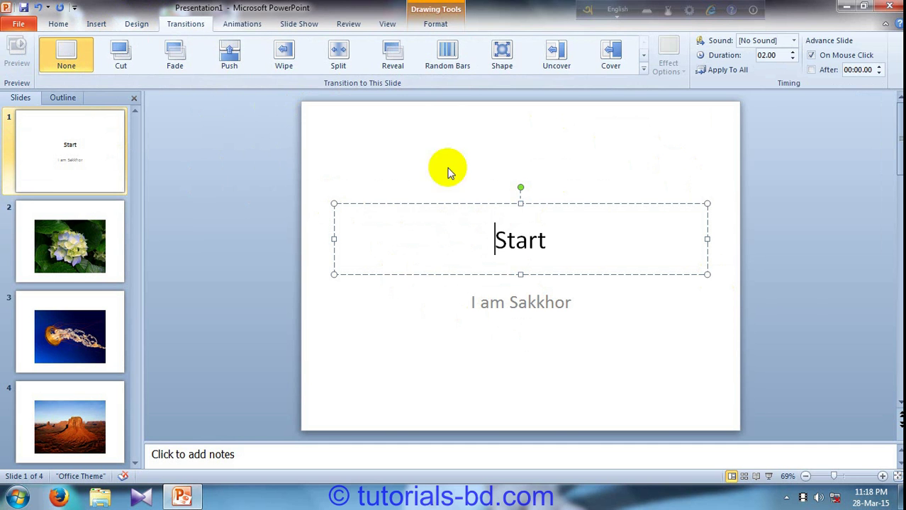
left_click(234, 29)
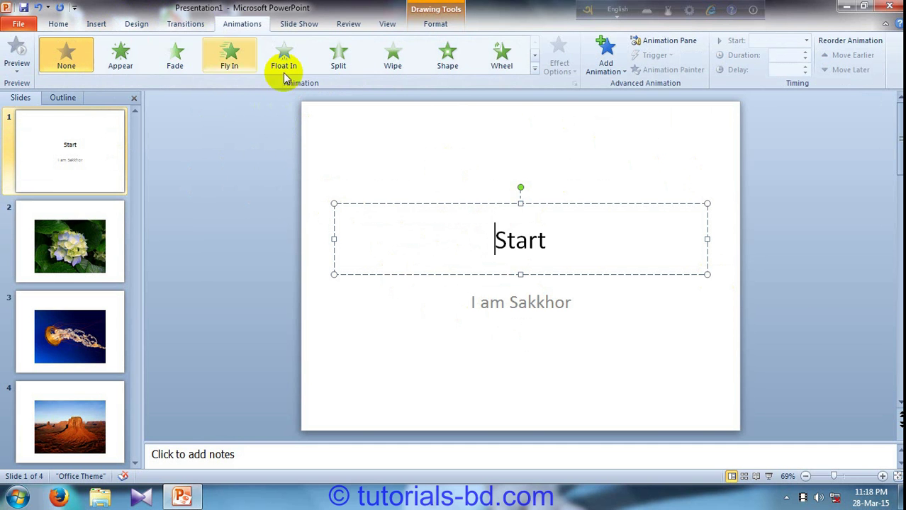
double_click(526, 246)
key("Left")
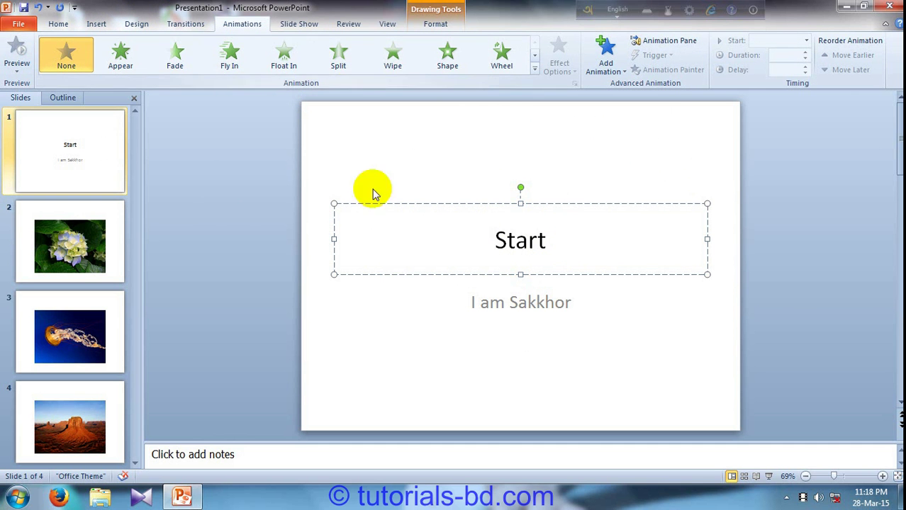
left_click(296, 28)
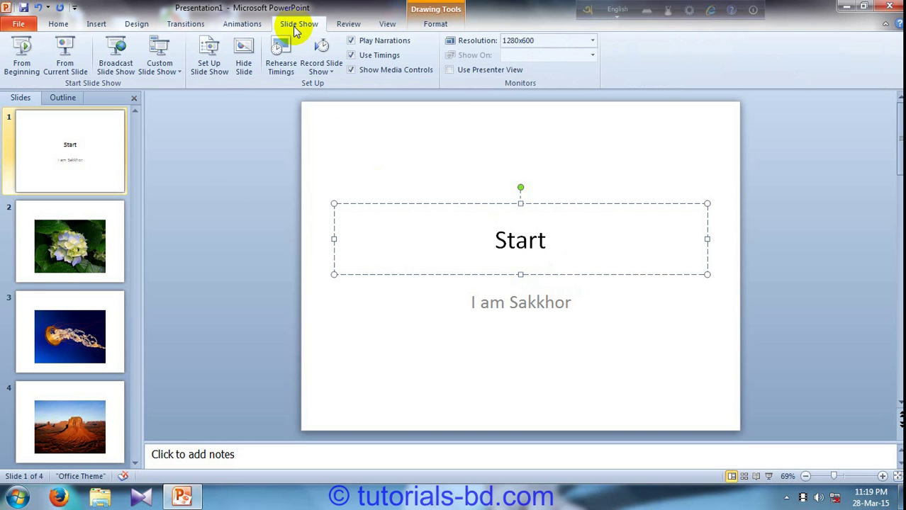
Step: Play the show From Beginning, advancing past the hydrangea slide to the jellyfish slide
left_click(24, 56)
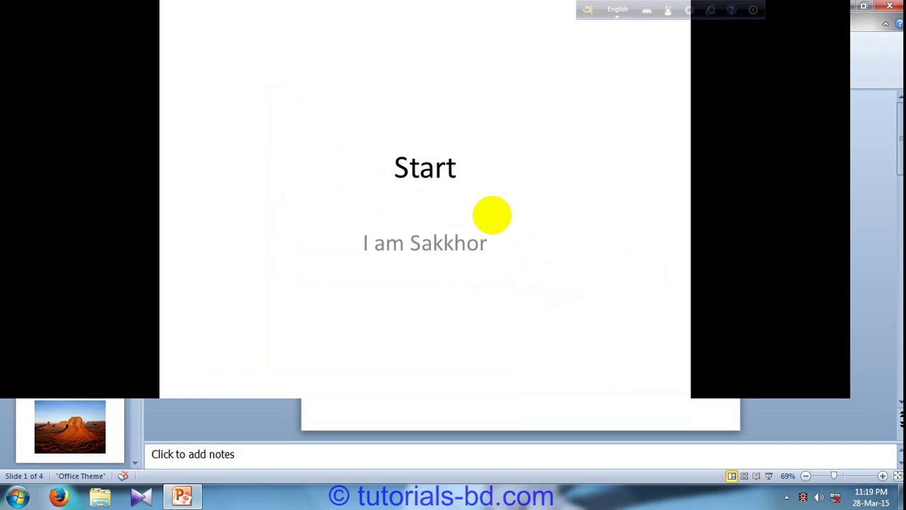
left_click(419, 173)
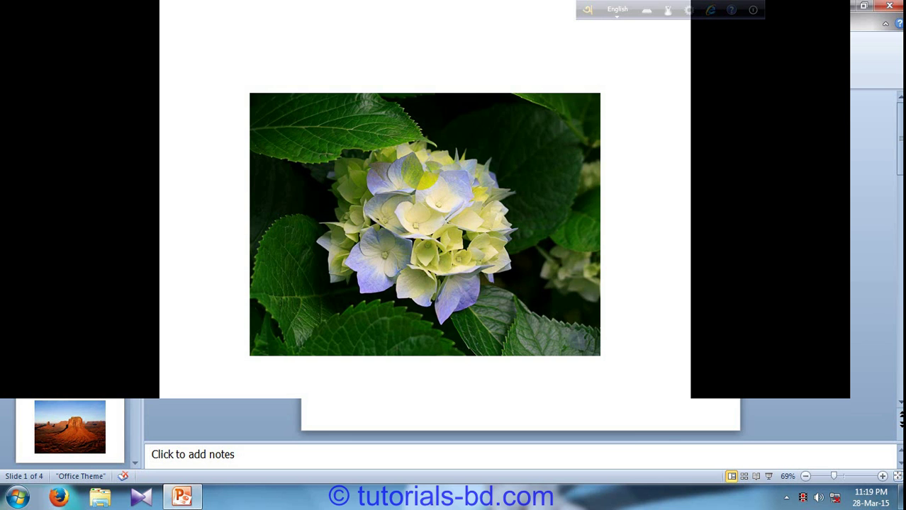
left_click(420, 169)
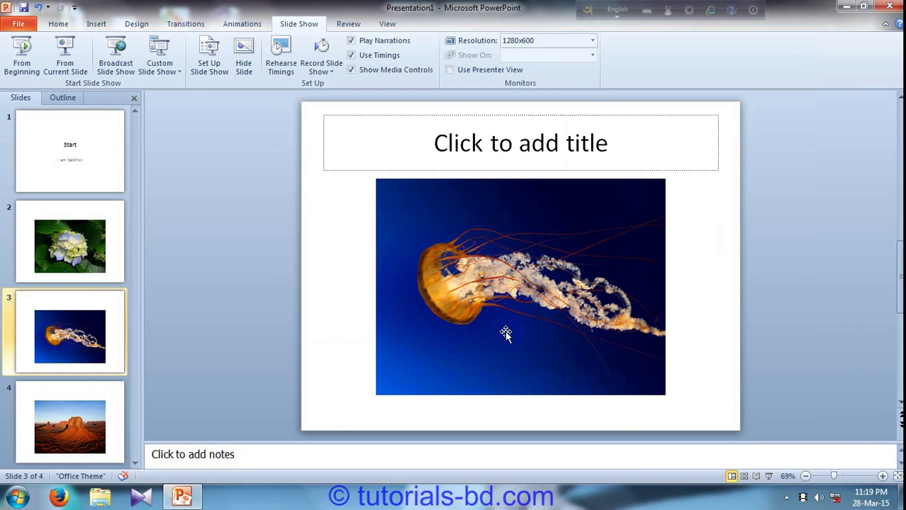
Step: Switch between slides 1 and 3, then open the Custom Shows dialog from slide 1
left_click(71, 157)
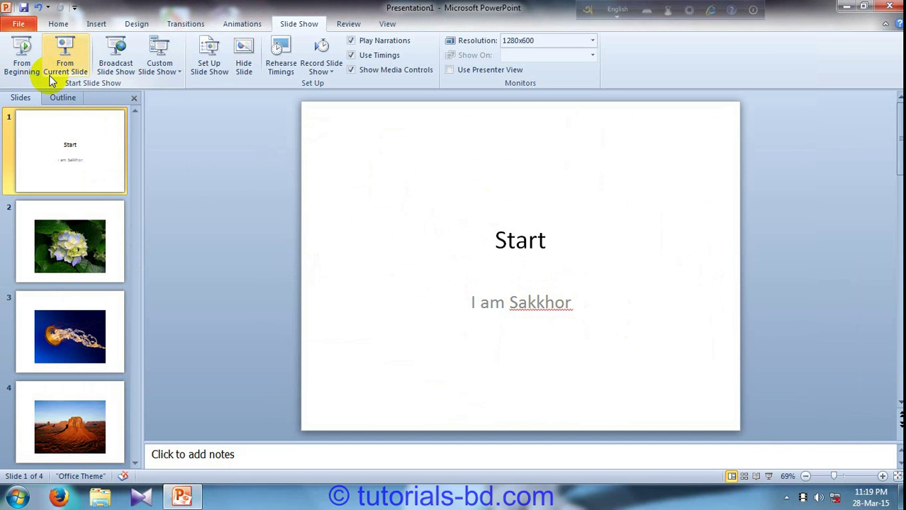
left_click(66, 315)
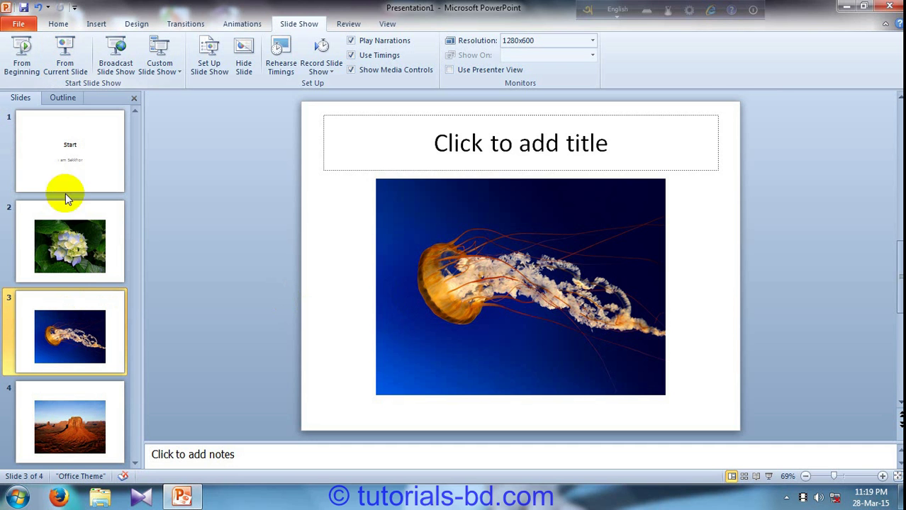
left_click(69, 174)
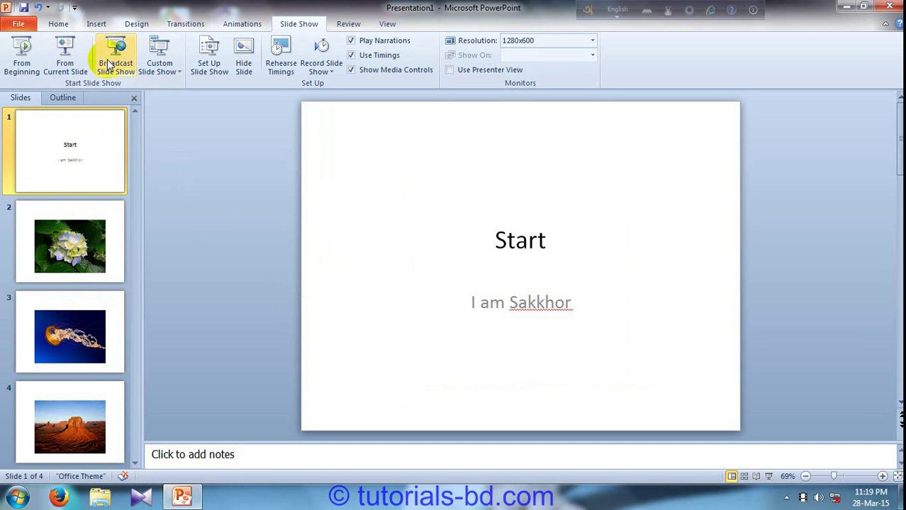
left_click(171, 71)
left_click(172, 85)
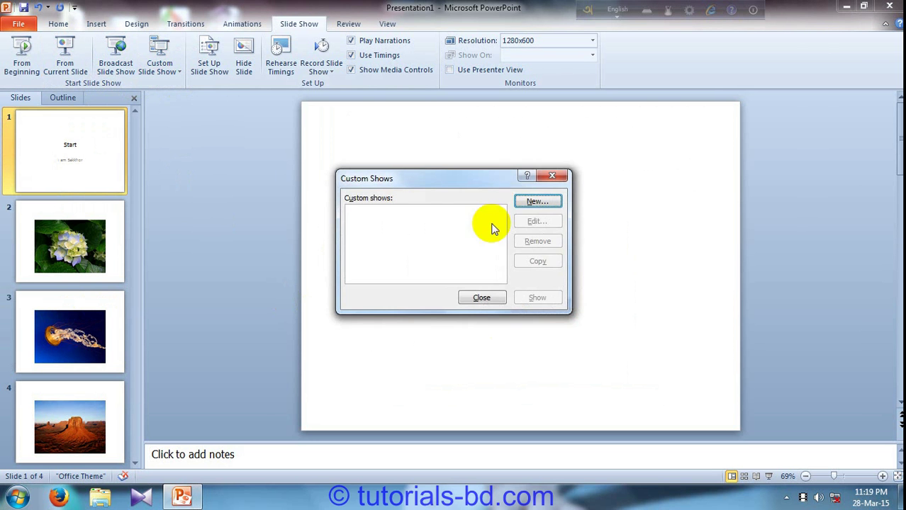
left_click(523, 201)
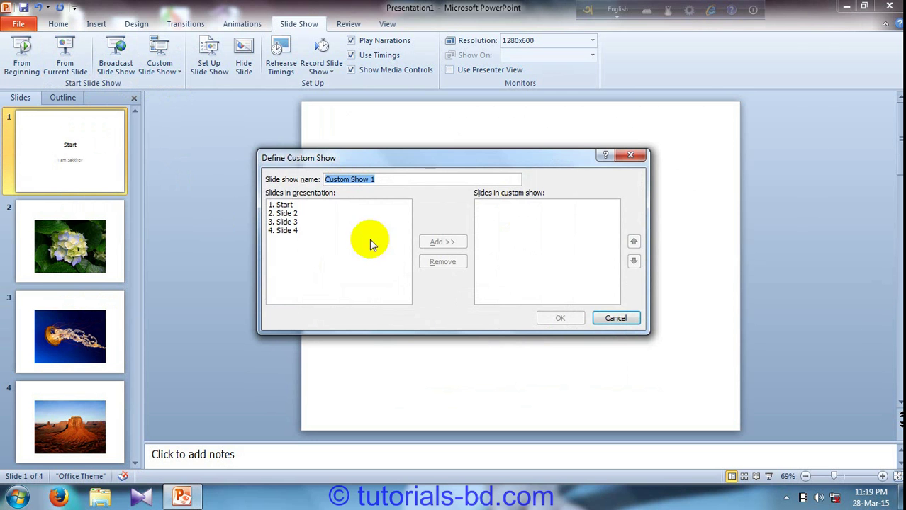
left_click(624, 318)
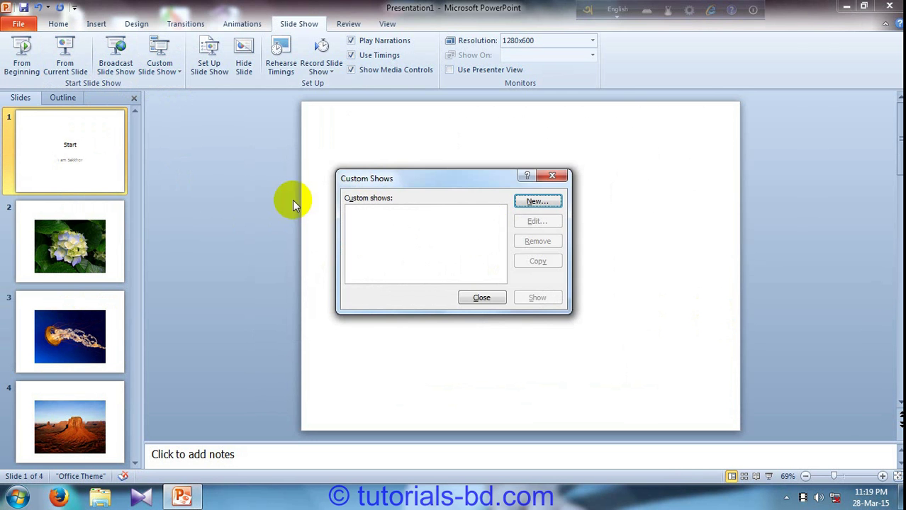
left_click(496, 297)
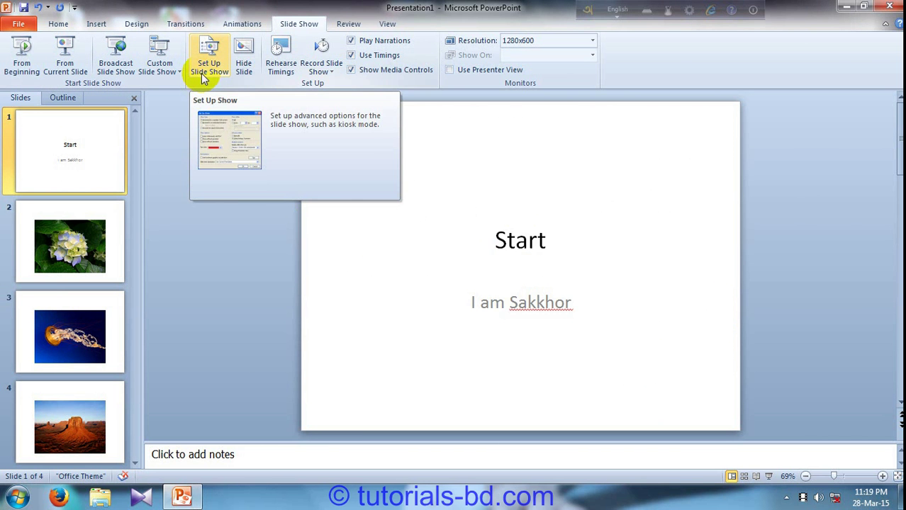
Step: In Set Up Show, try Kiosk and Browsed by an individual, then choose Presented by a speaker
left_click(201, 77)
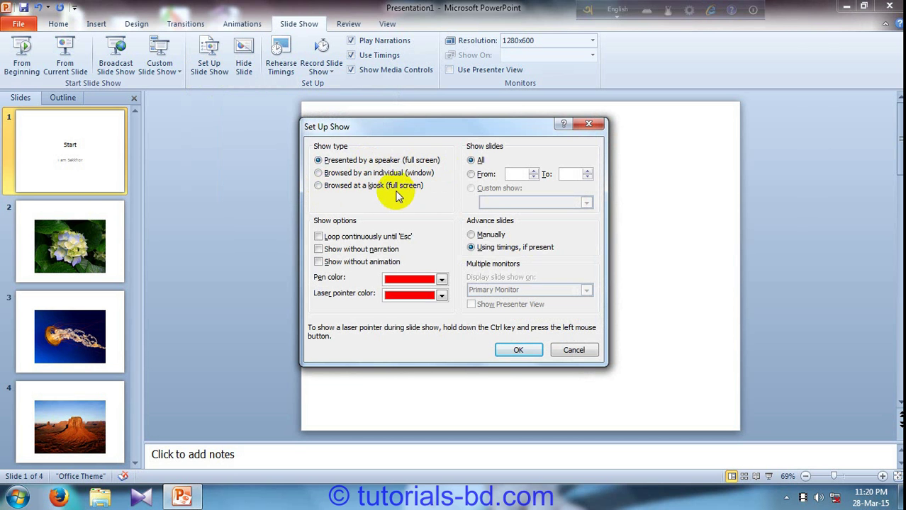
left_click(351, 185)
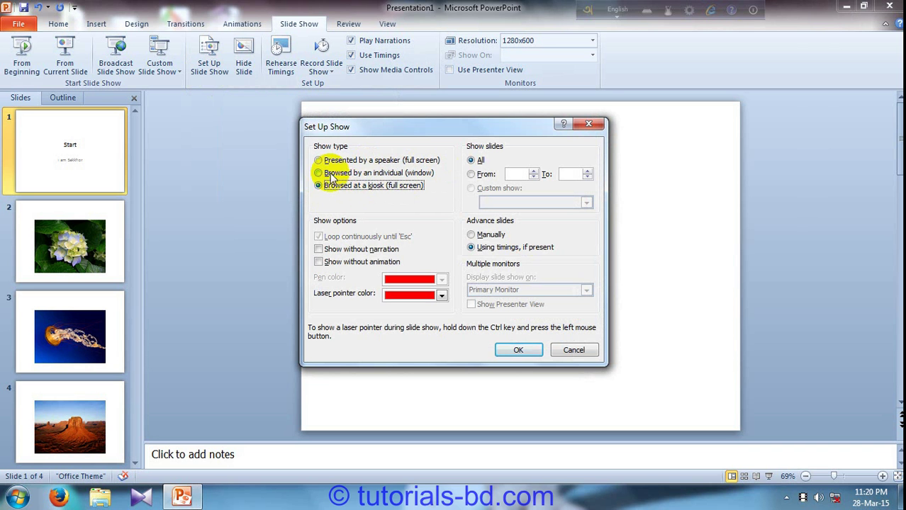
left_click(331, 174)
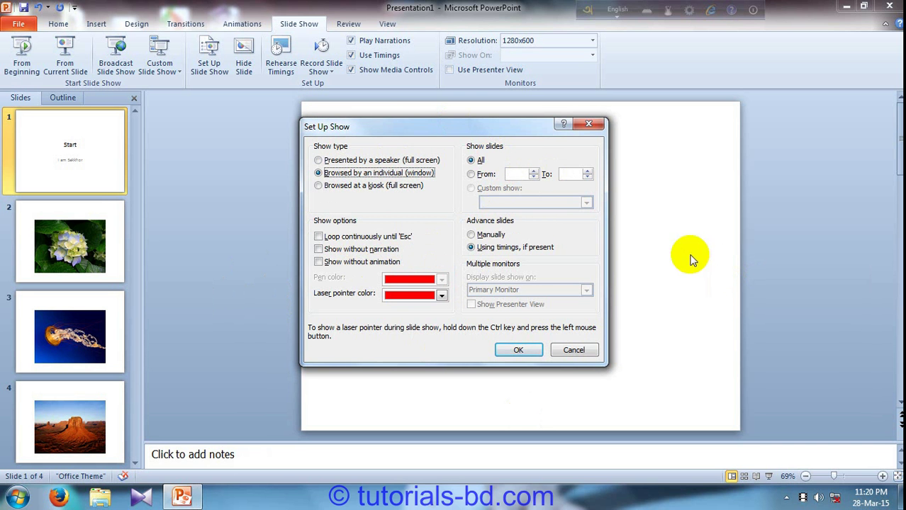
left_click(353, 161)
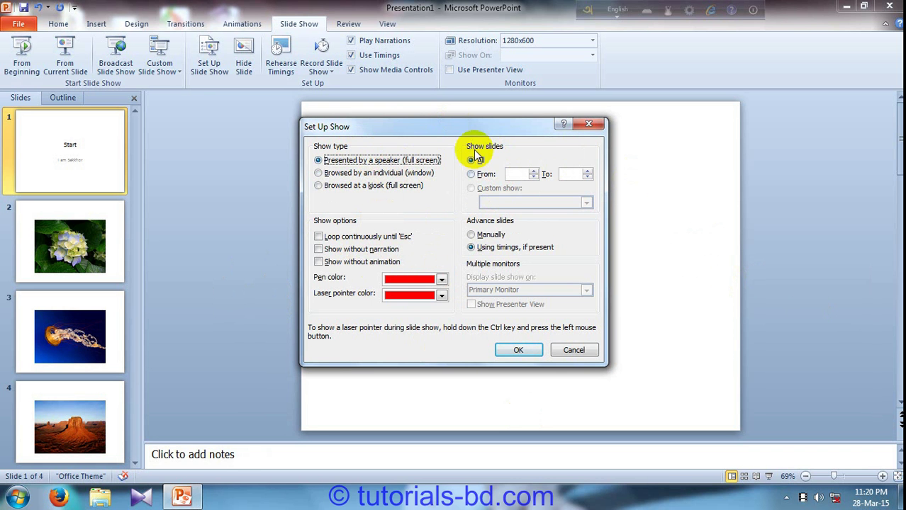
Step: Set Show slides to All and Advance slides to Using timings, if present, and confirm
left_click(472, 174)
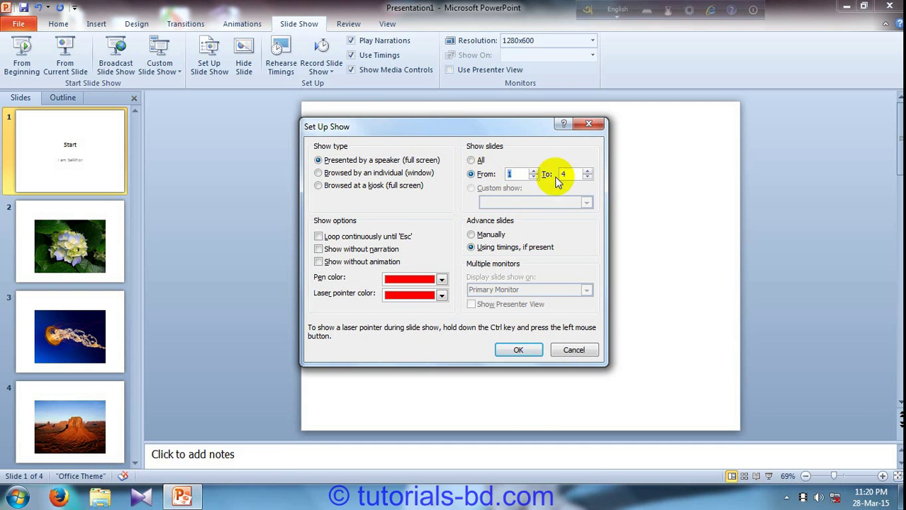
left_click(470, 161)
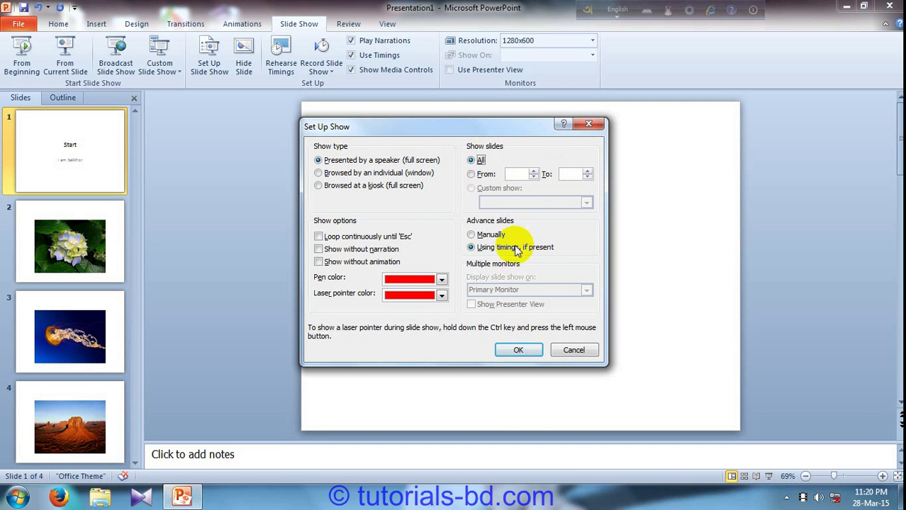
left_click(476, 237)
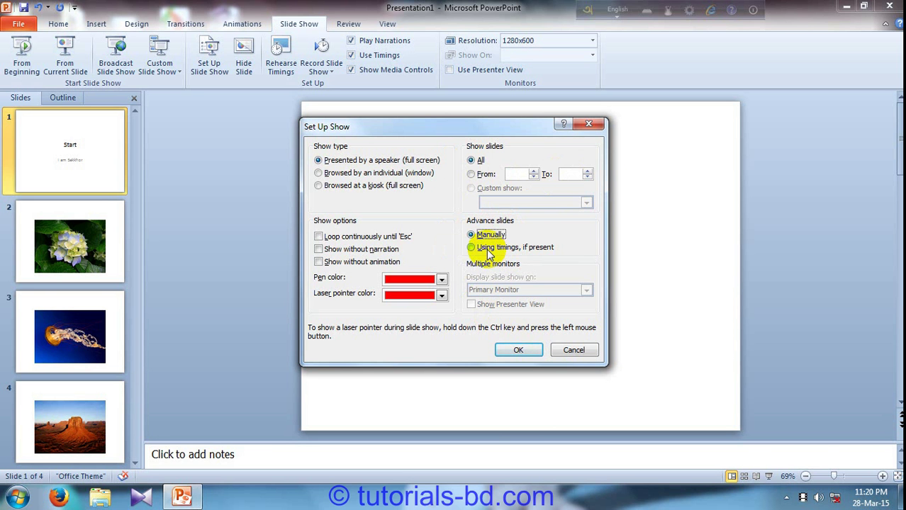
left_click(488, 251)
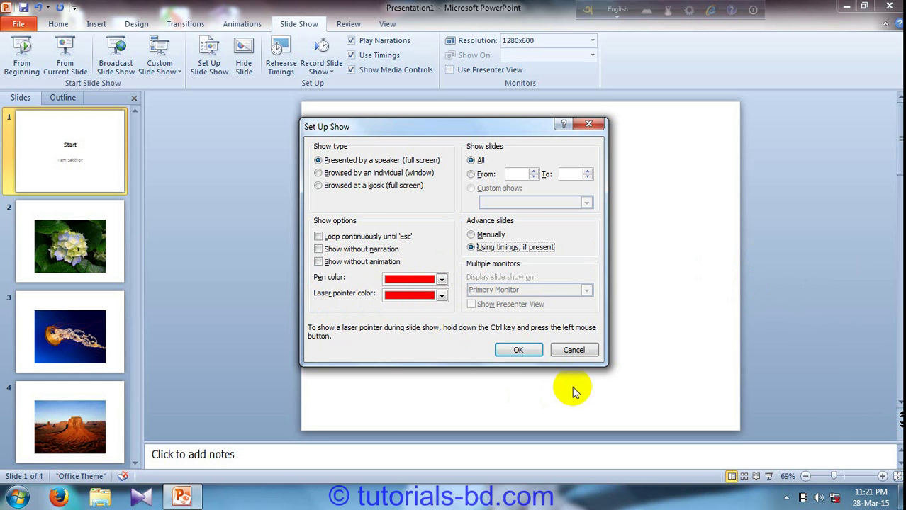
left_click(537, 352)
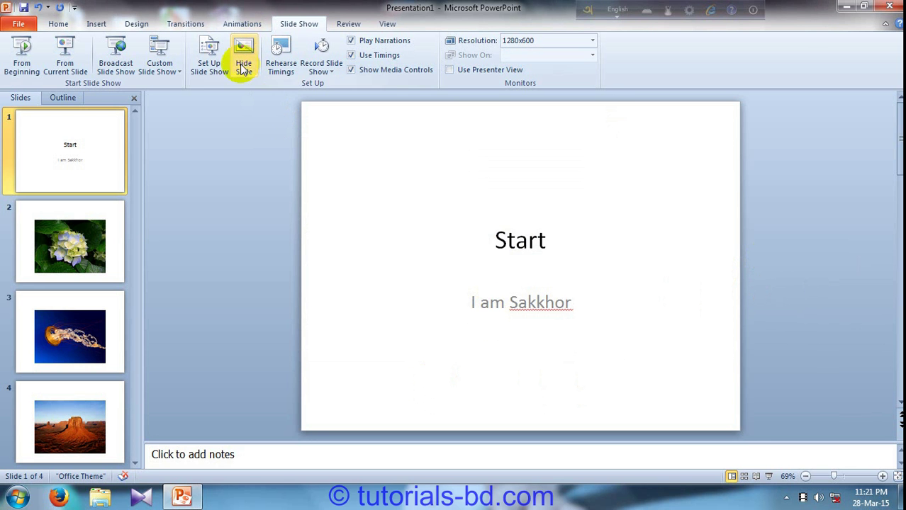
Step: Toggle Hide Slide on slide 2 until it is unhidden, then go back to slide 1
left_click(64, 228)
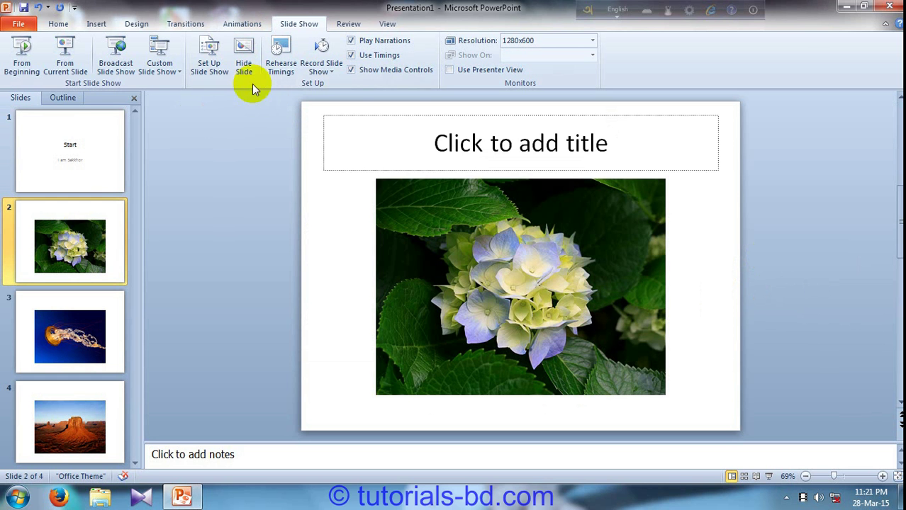
left_click(243, 60)
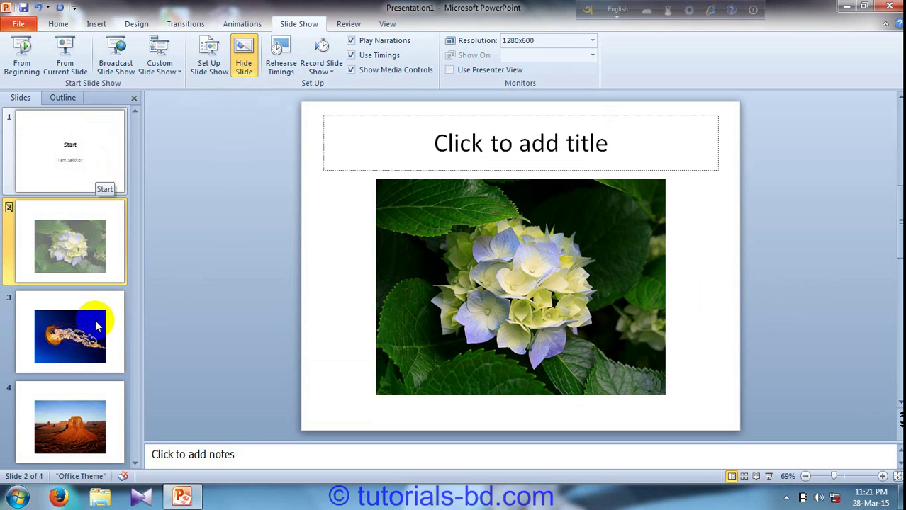
left_click(243, 71)
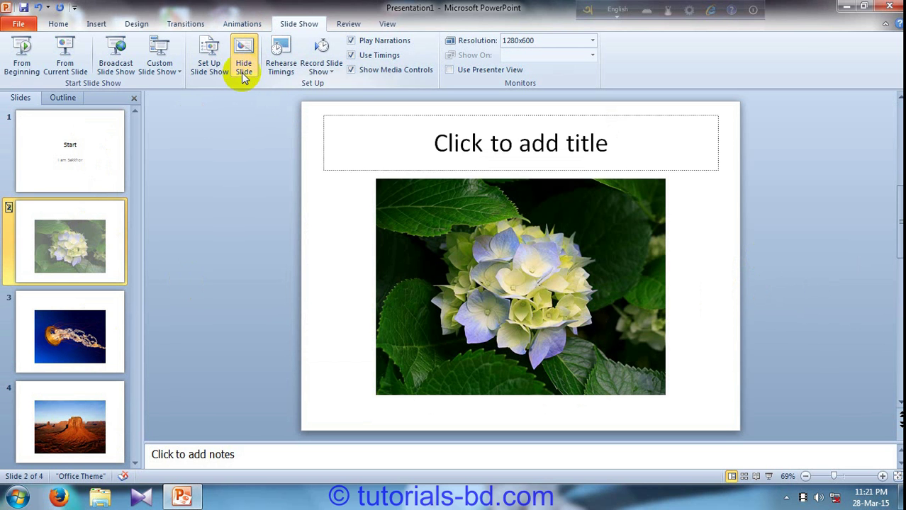
left_click(243, 62)
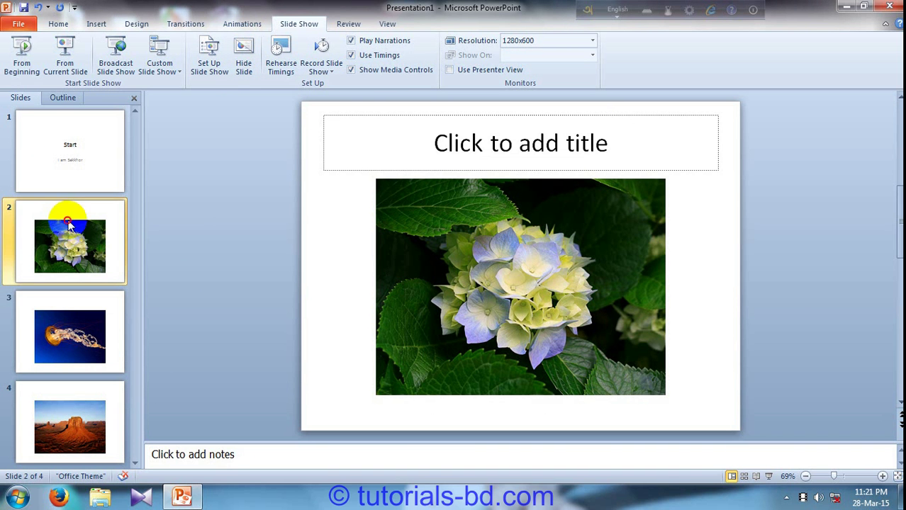
left_click(243, 62)
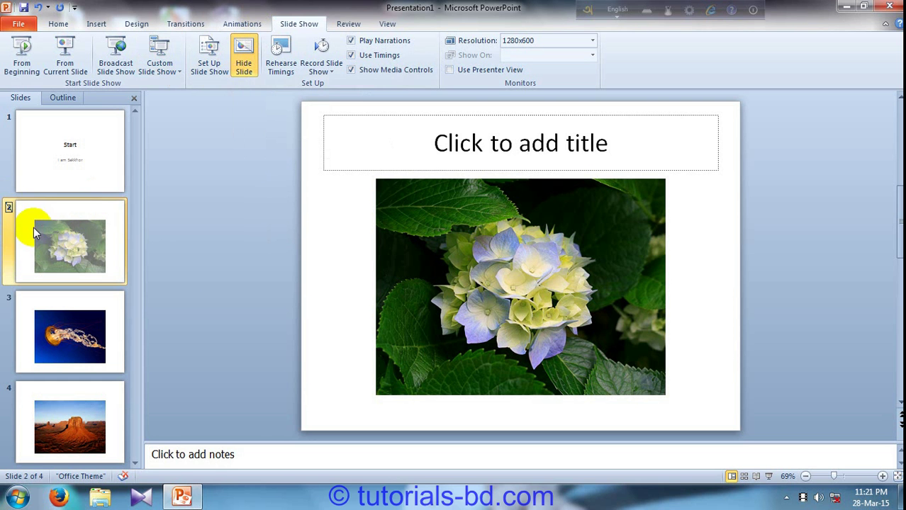
left_click(248, 53)
left_click(77, 177)
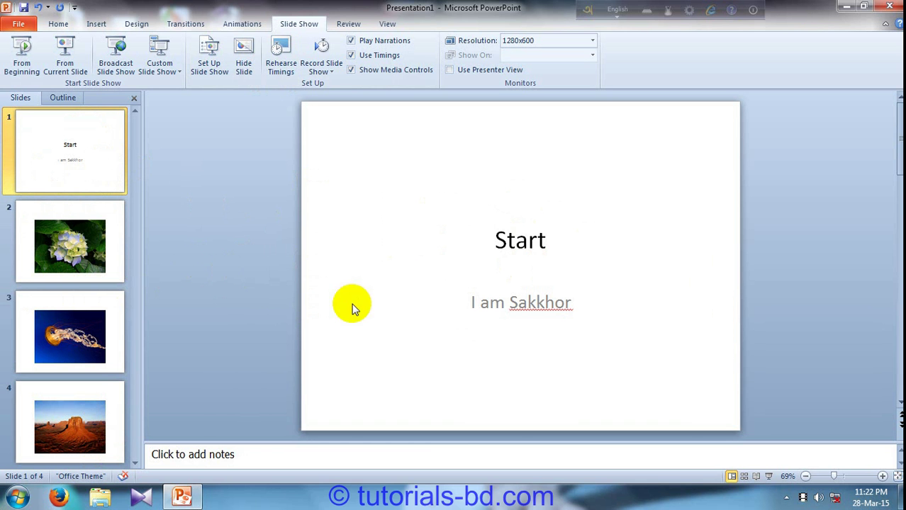
left_click(329, 76)
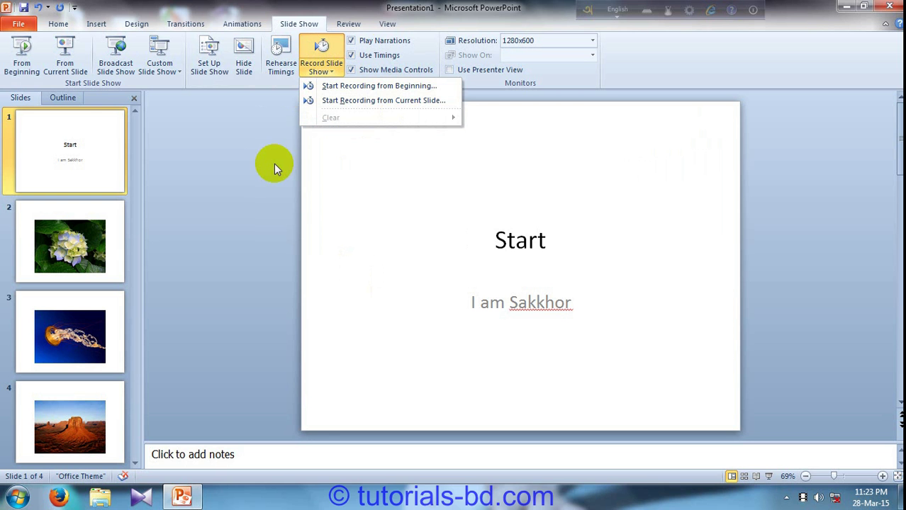
left_click(363, 149)
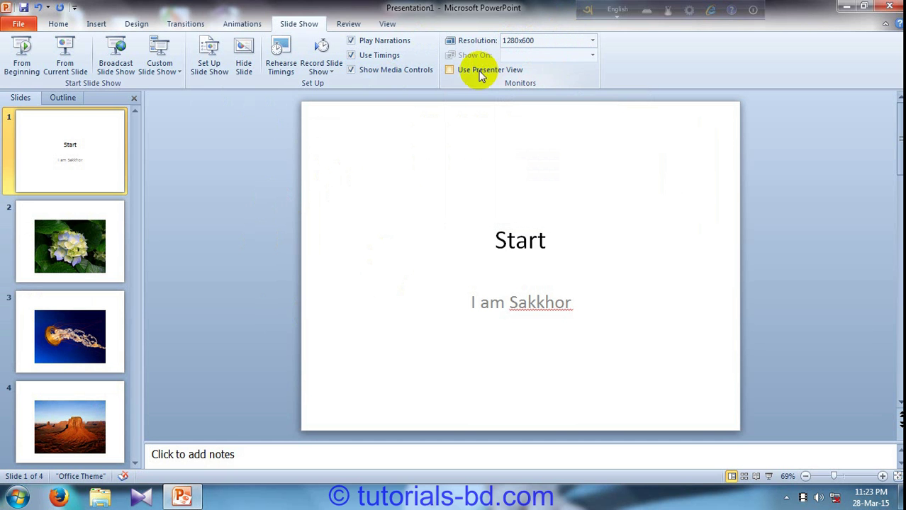
left_click(224, 451)
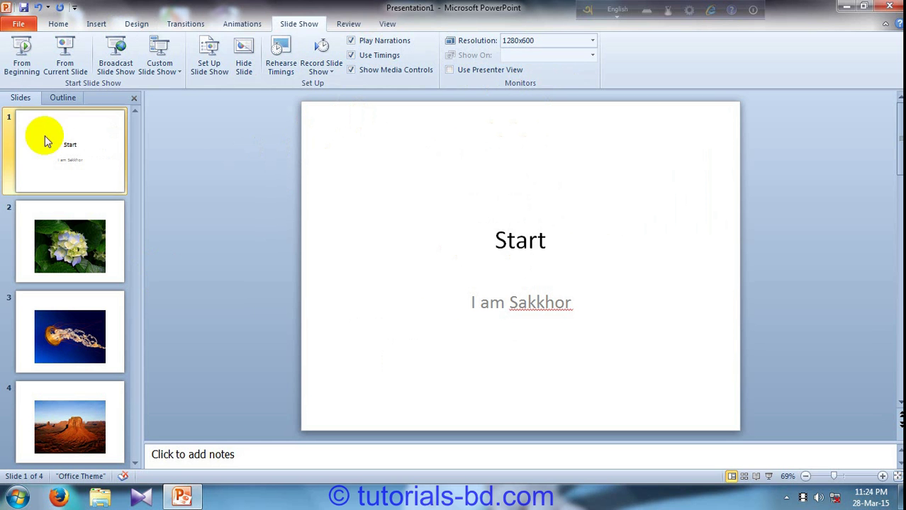
Step: Show all four slides as thumbnails in Slide Sorter view
left_click(348, 23)
left_click(388, 23)
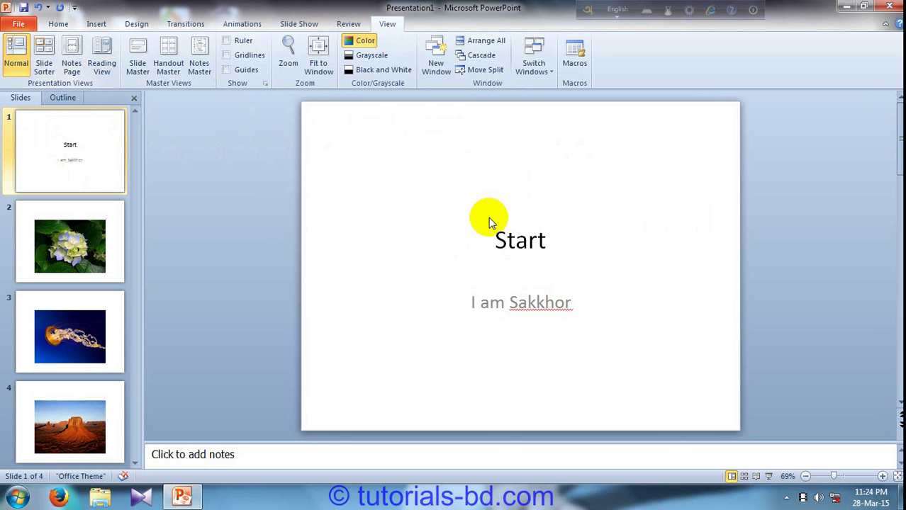
left_click(42, 56)
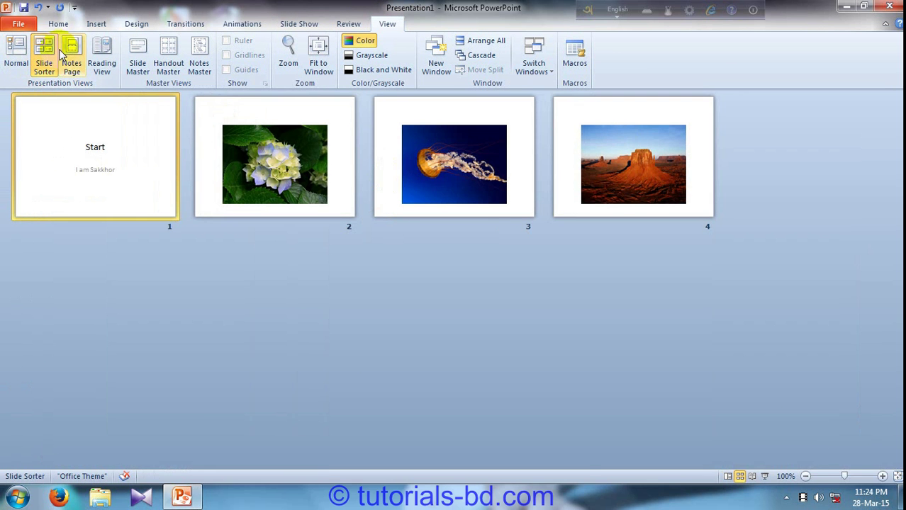
Step: Switch to Notes Page view for slide 1, then try Reading View and leave it again
left_click(71, 56)
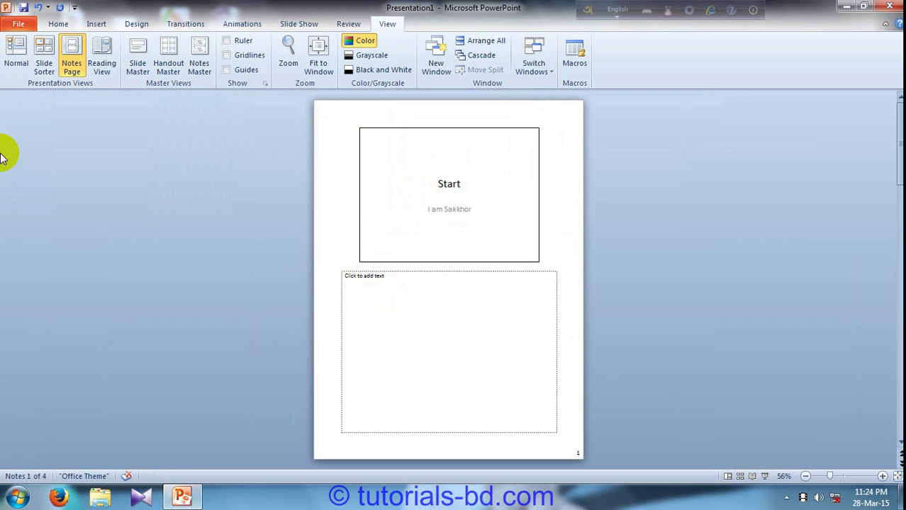
left_click(101, 57)
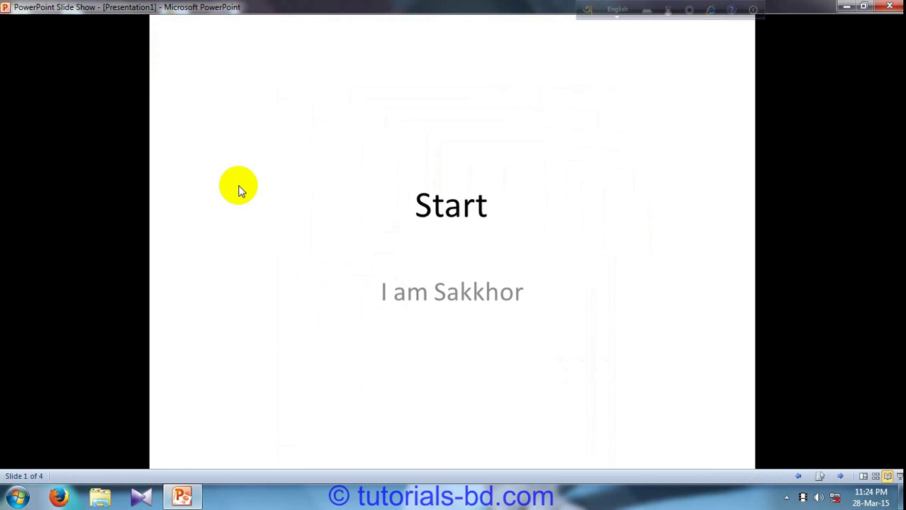
key("Escape")
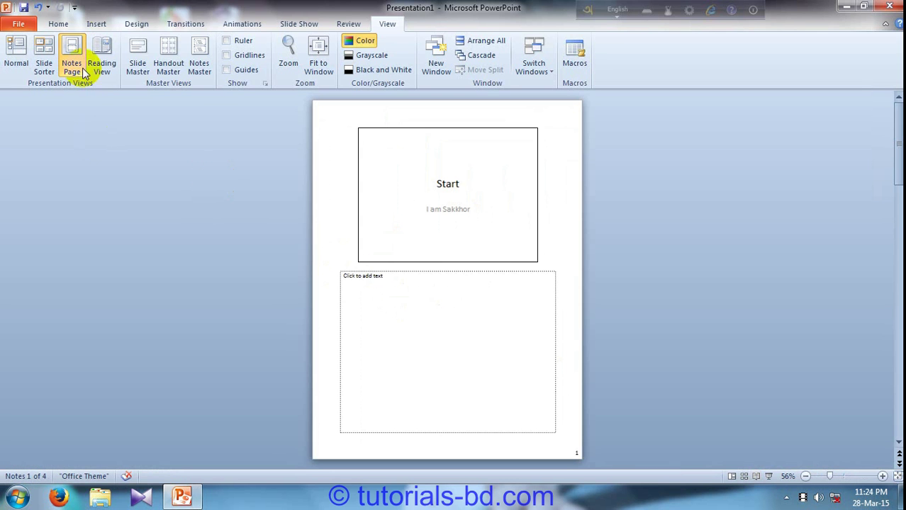
left_click(132, 76)
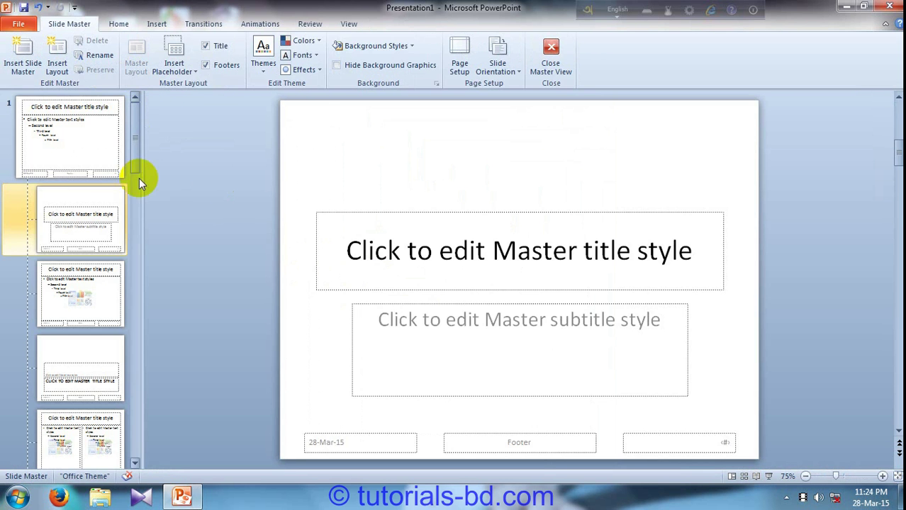
left_click_drag(133, 149, 137, 232)
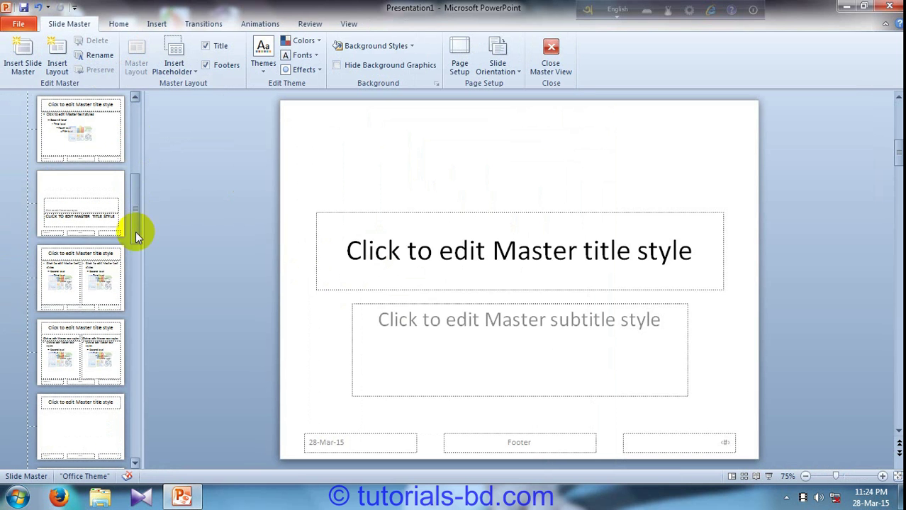
left_click(108, 258)
left_click(105, 203)
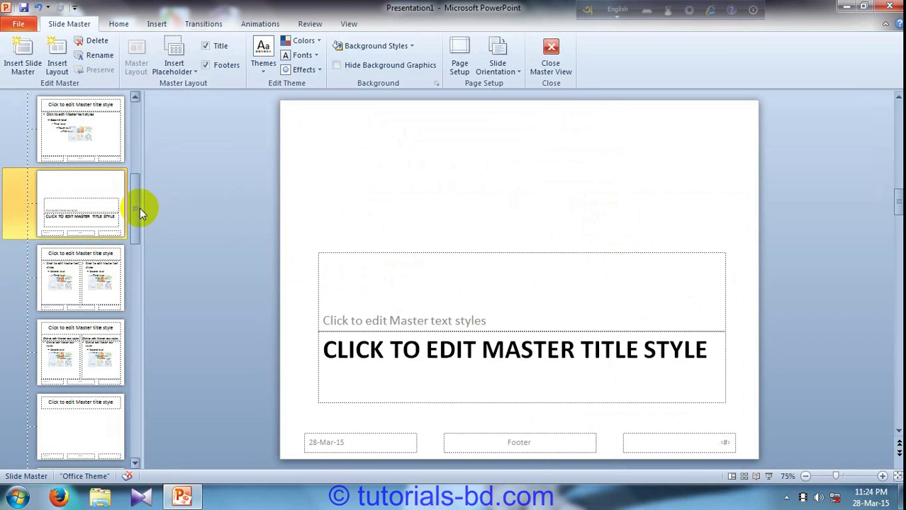
left_click_drag(140, 209, 137, 101)
left_click(113, 107)
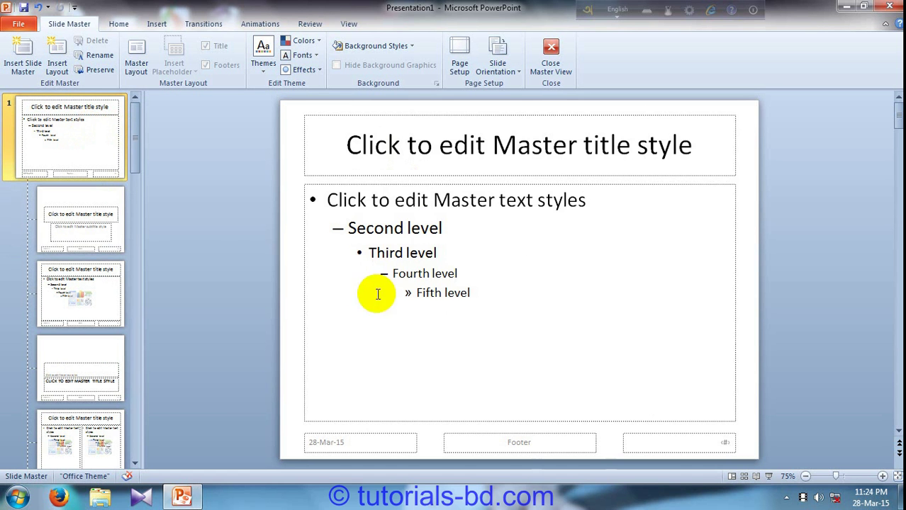
left_click(117, 241)
left_click(107, 287)
left_click(99, 369)
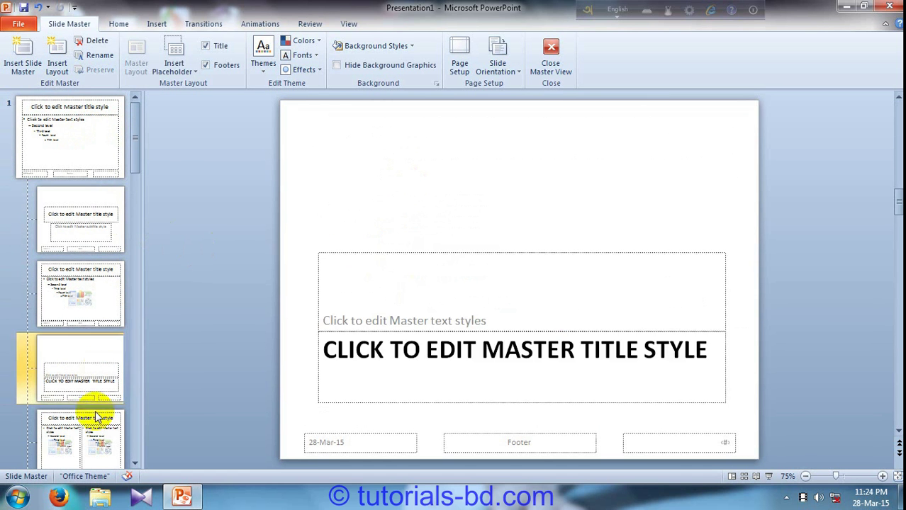
left_click(97, 416)
left_click_drag(137, 115, 136, 248)
left_click(114, 290)
left_click(111, 334)
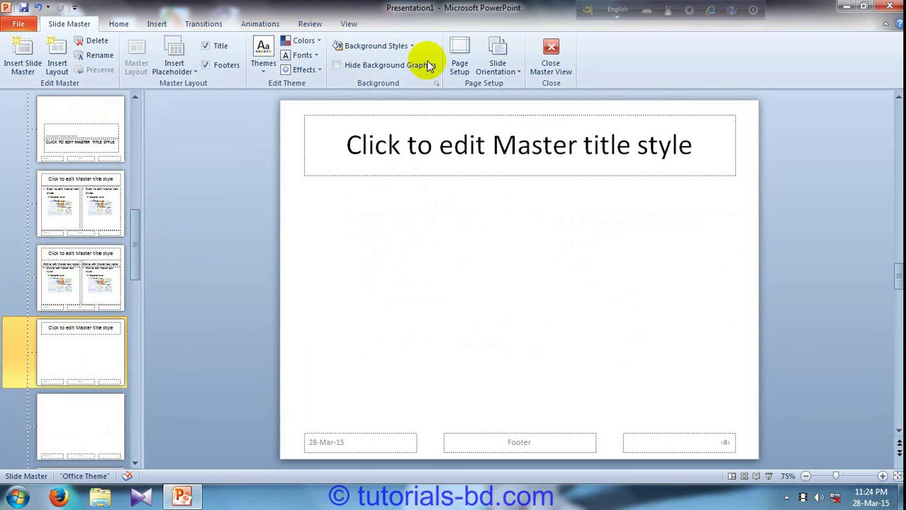
left_click(548, 60)
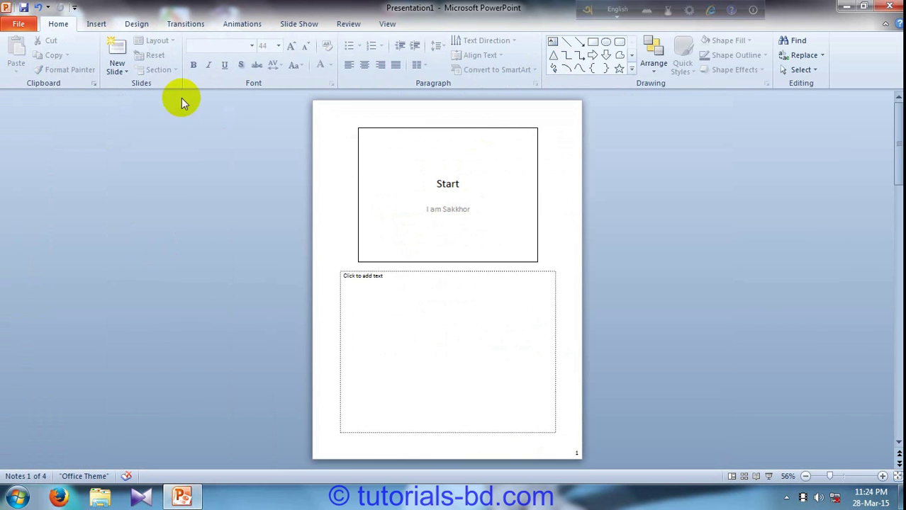
left_click(347, 26)
left_click(390, 26)
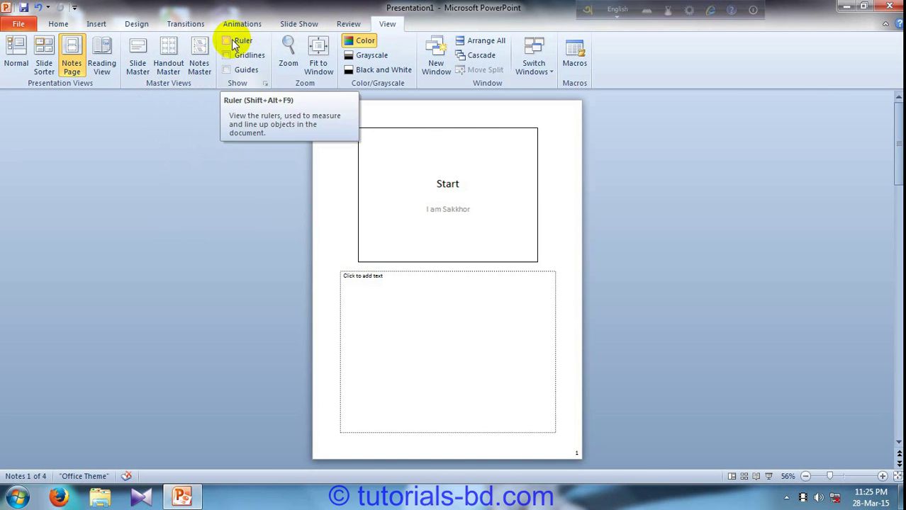
Step: Return to Normal view and briefly show the guides and rulers, then turn off rulers, gridlines and guides
left_click(16, 63)
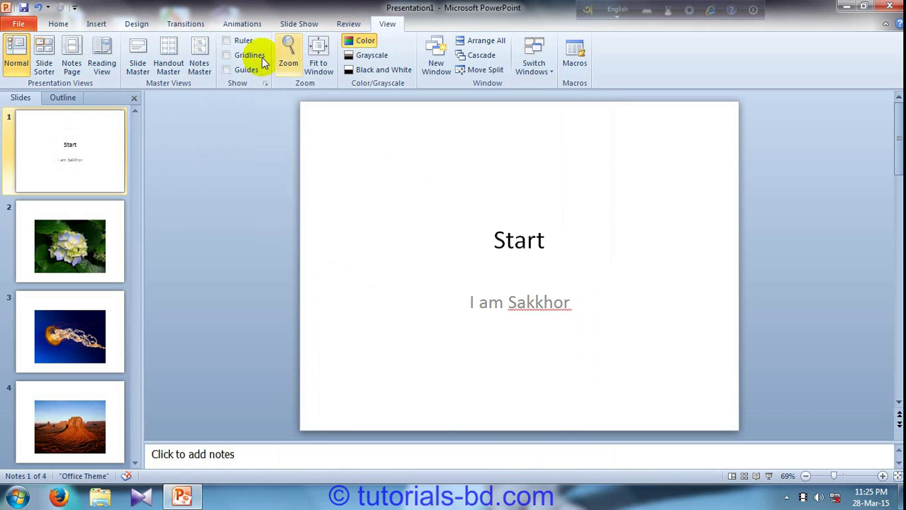
left_click(241, 69)
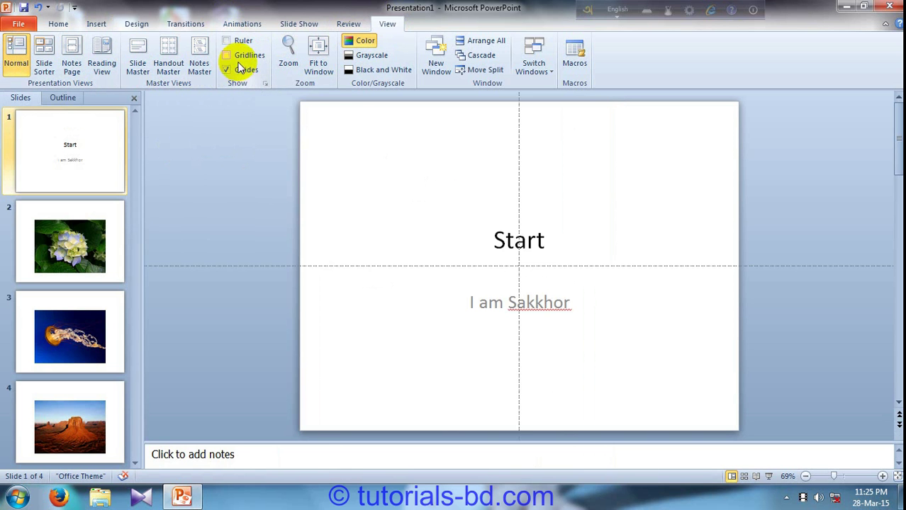
left_click(229, 41)
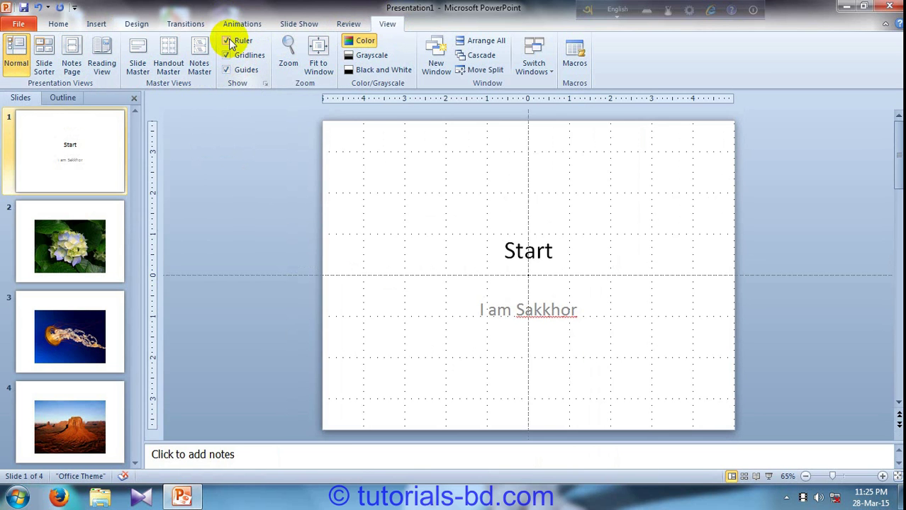
left_click(228, 41)
left_click(237, 55)
left_click(237, 69)
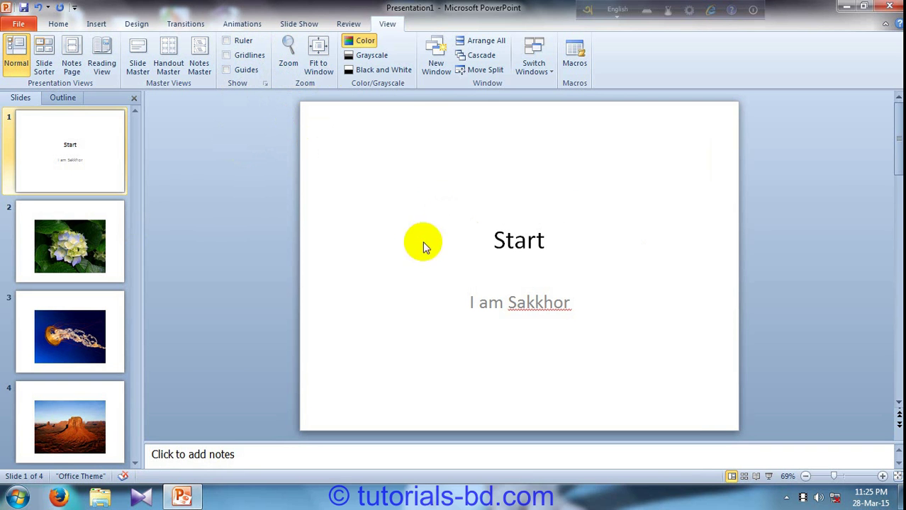
Step: Preview the slides in Grayscale, switch back to colour, then cascade the presentation window
left_click(364, 43)
left_click(367, 57)
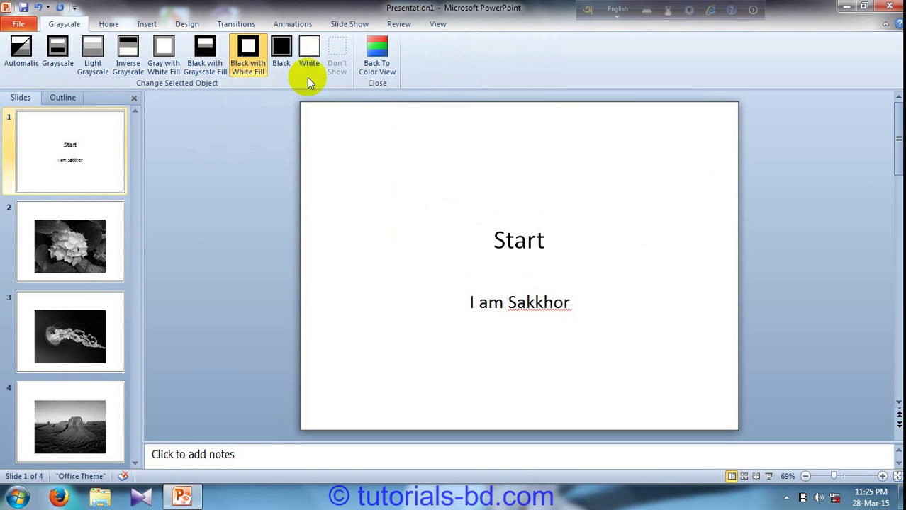
left_click(376, 56)
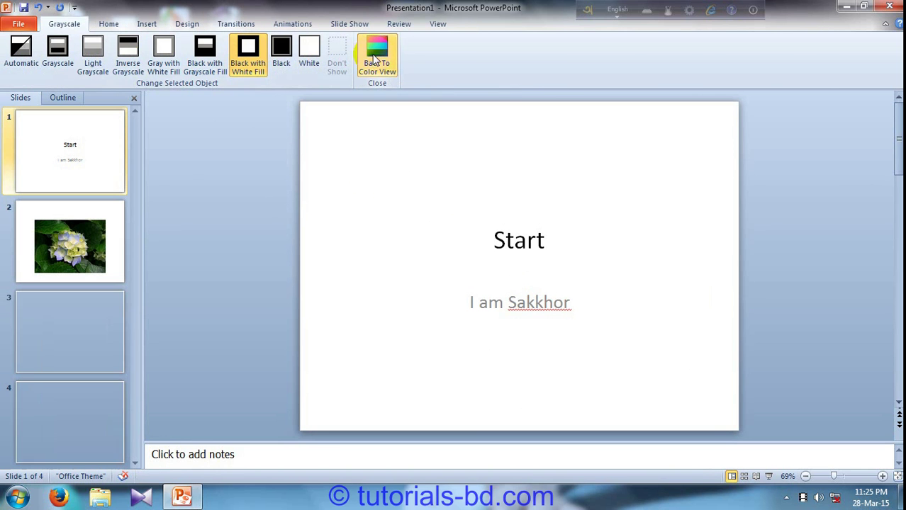
left_click(381, 23)
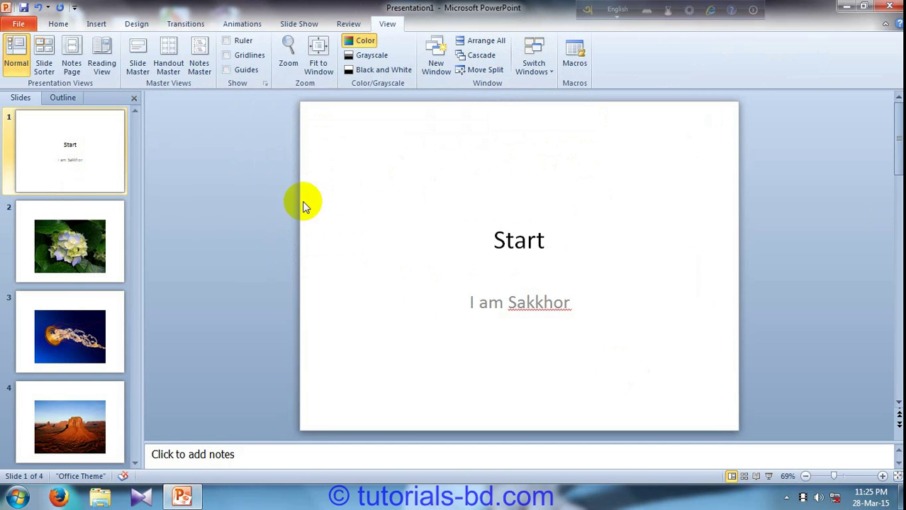
left_click(476, 55)
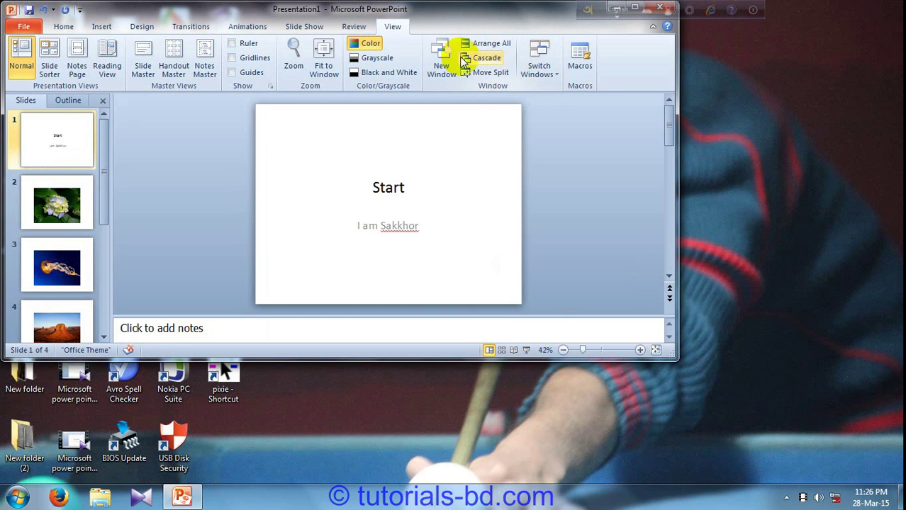
Step: Maximize the cascaded presentation window to full screen by double-clicking its title bar
double_click(488, 13)
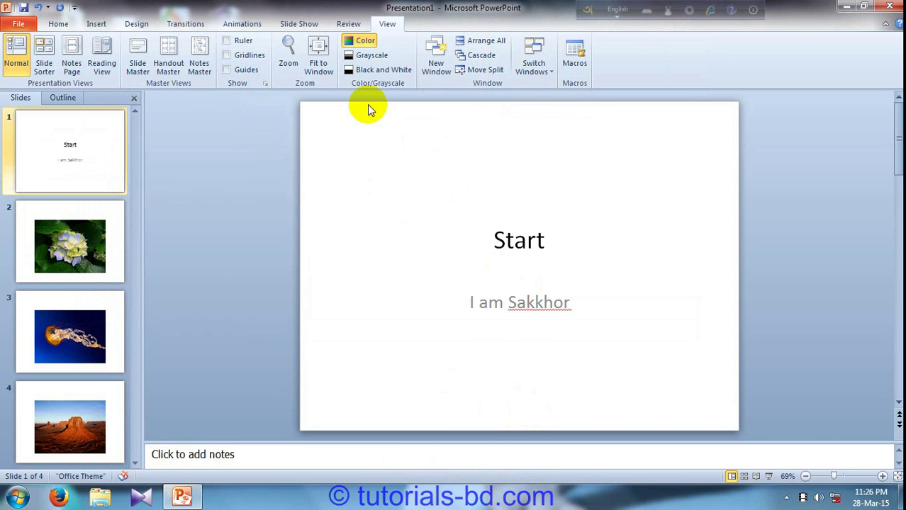
Step: Bring up the Slide Show ribbon with its resolution and Presenter View options
left_click(299, 24)
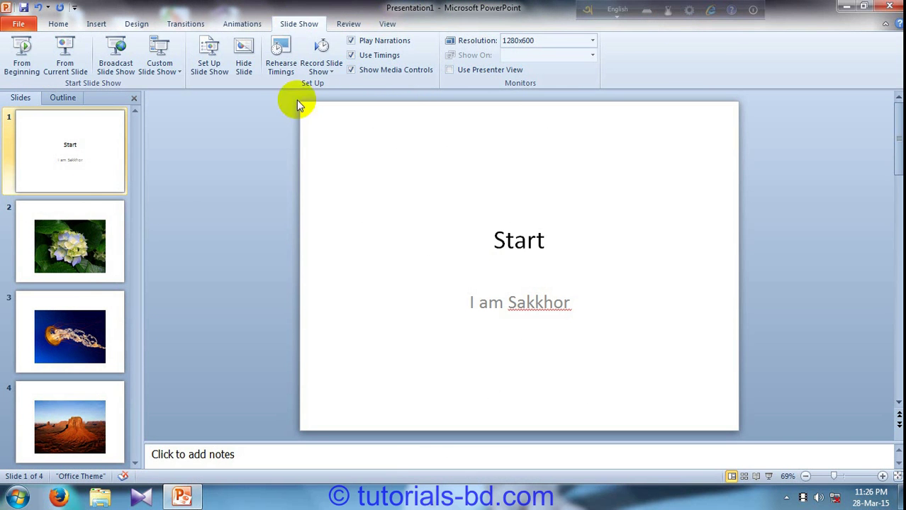